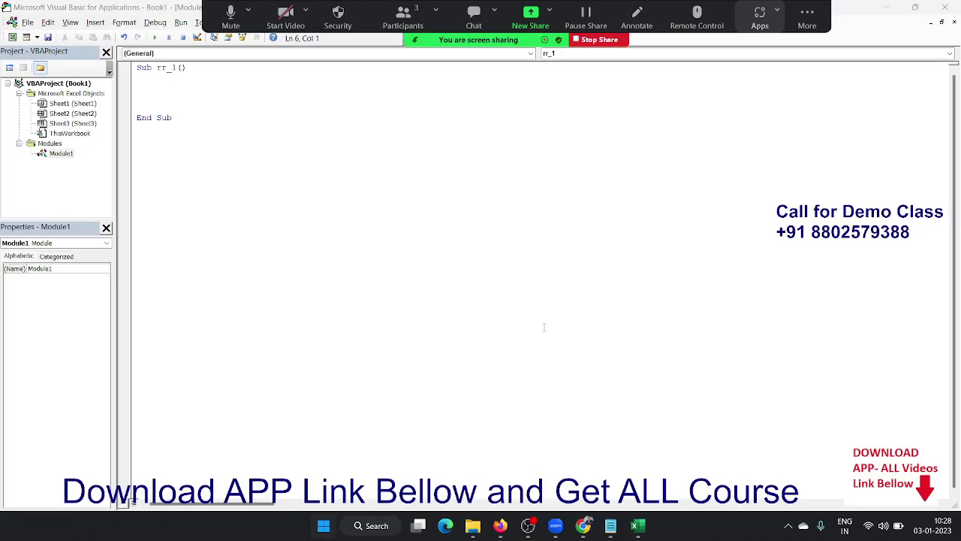
- Snap the VBA editor to the left half of the screen and Excel to the right half
click(915, 10)
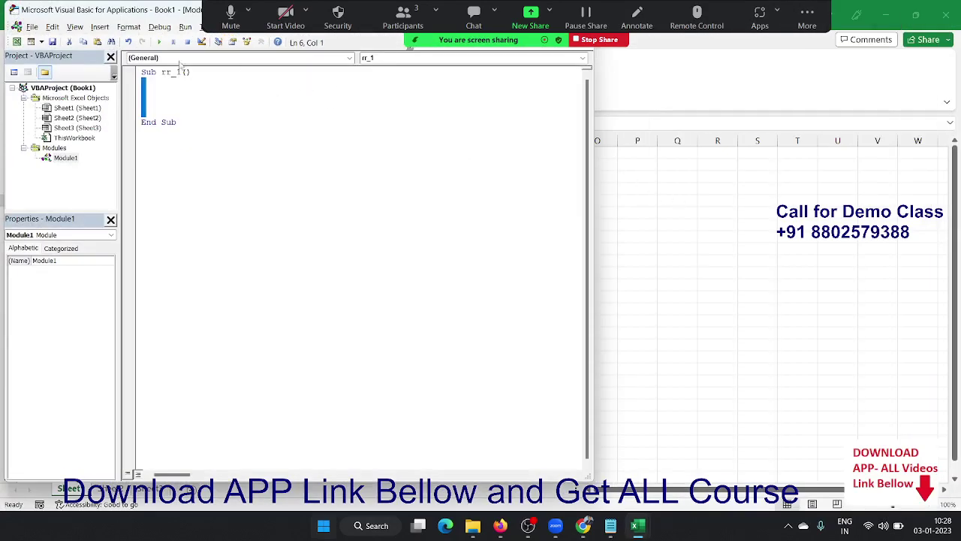
double_click(111, 15)
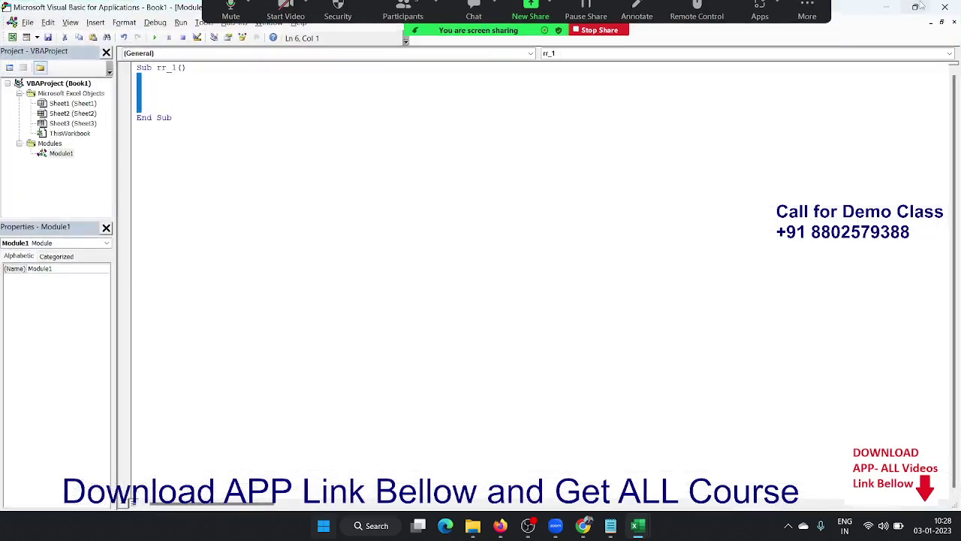
mouse_move(915, 6)
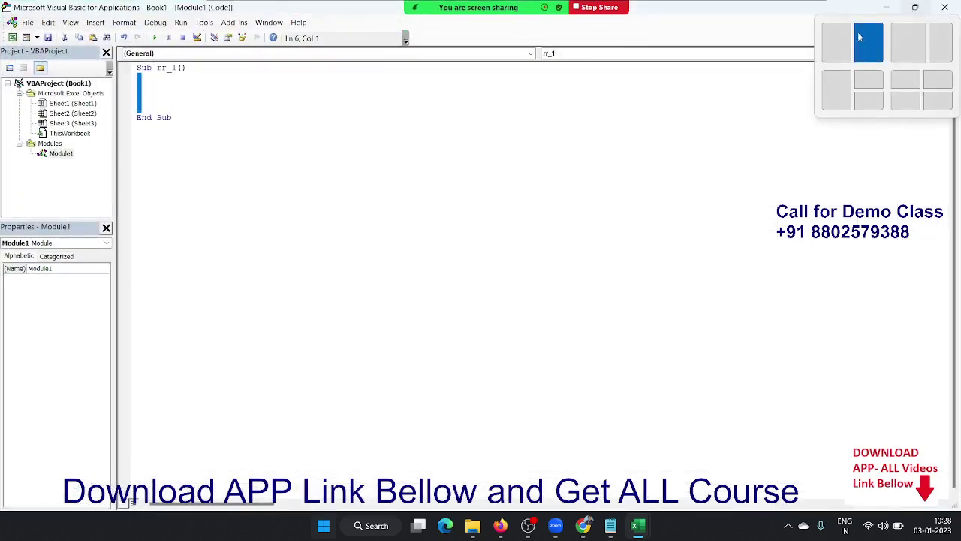
click(835, 44)
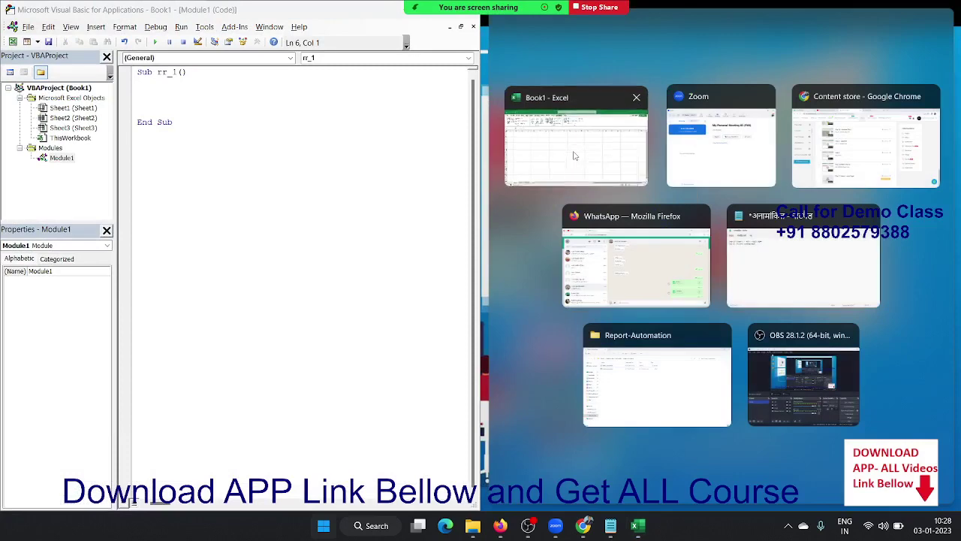
click(579, 161)
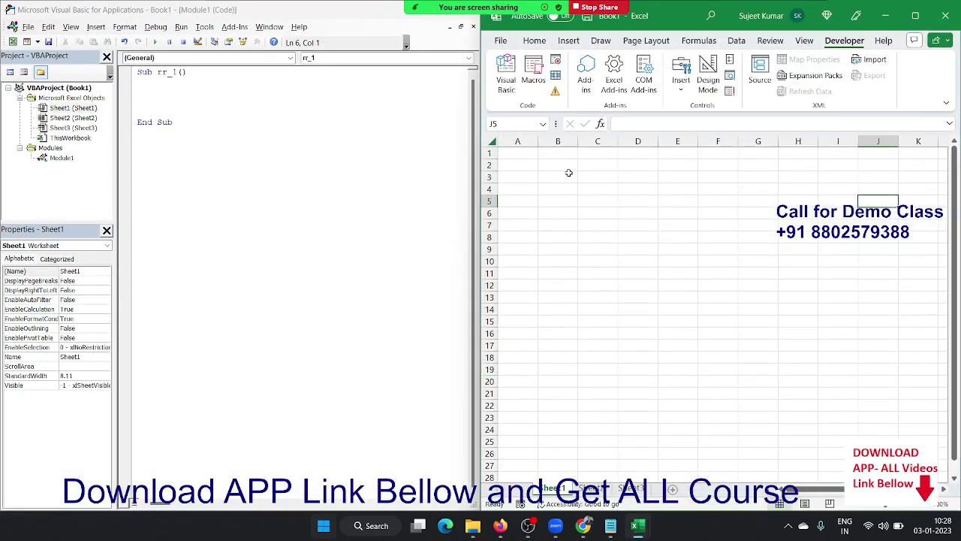
- Enter the name puja in cell B2, correcting the typo
click(517, 155)
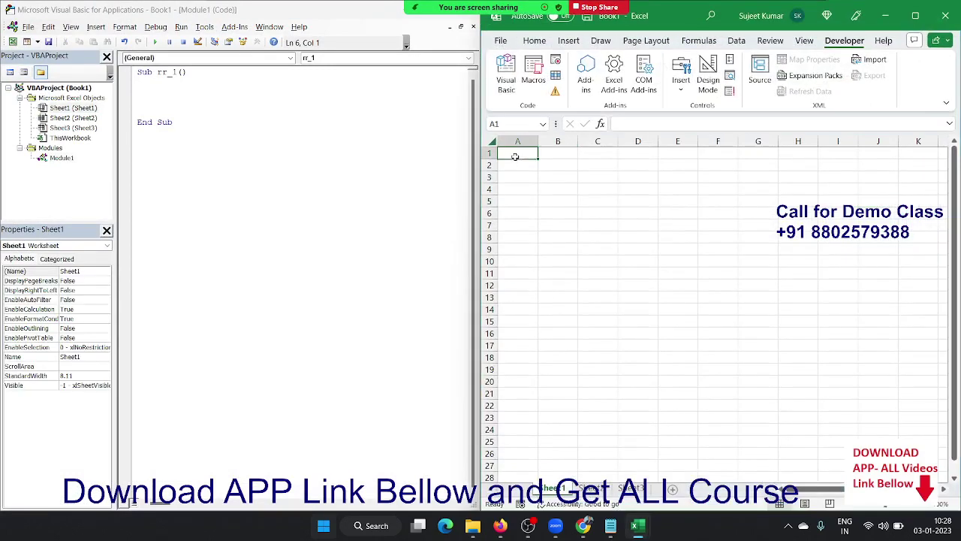
click(646, 246)
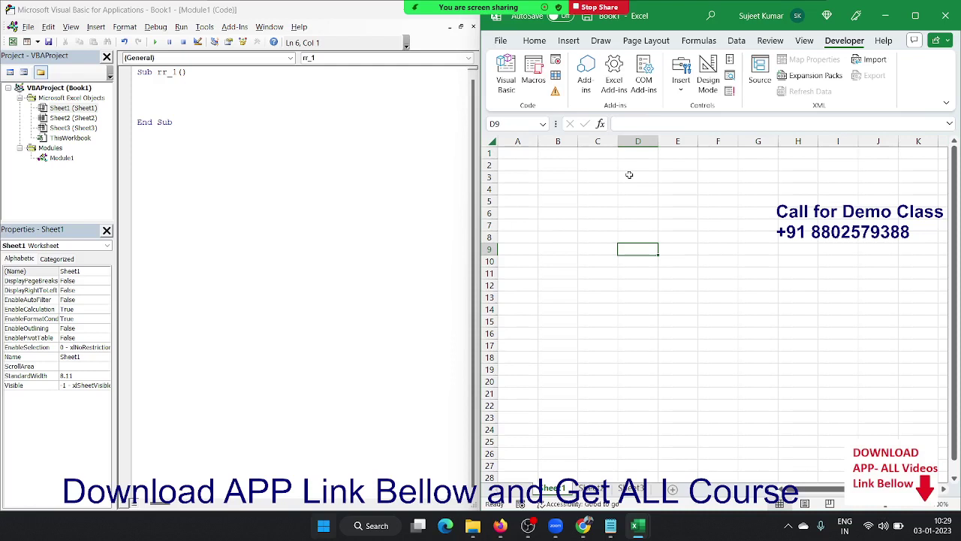
click(540, 167)
text(opu)
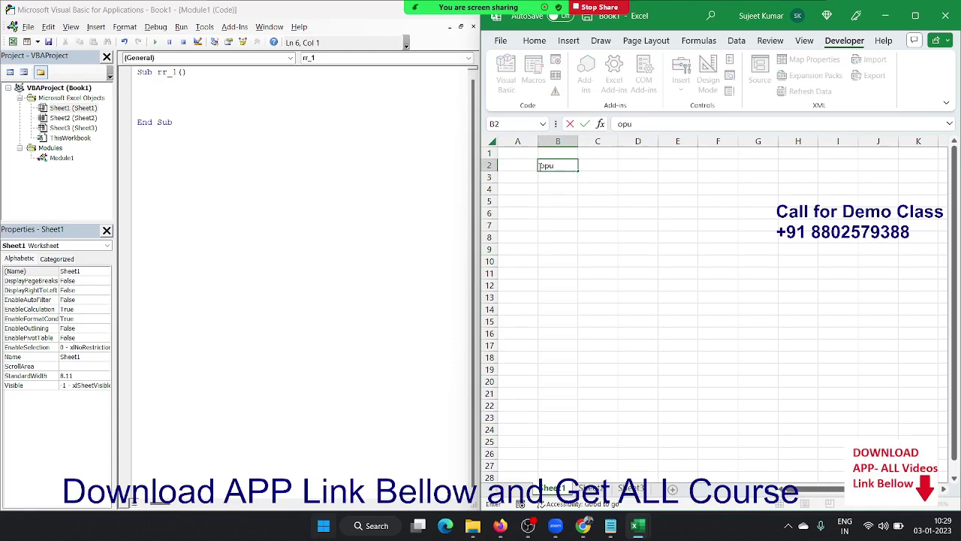
key(BackSpace)
key(BackSpace)
text(uj)
text(a)
click(589, 190)
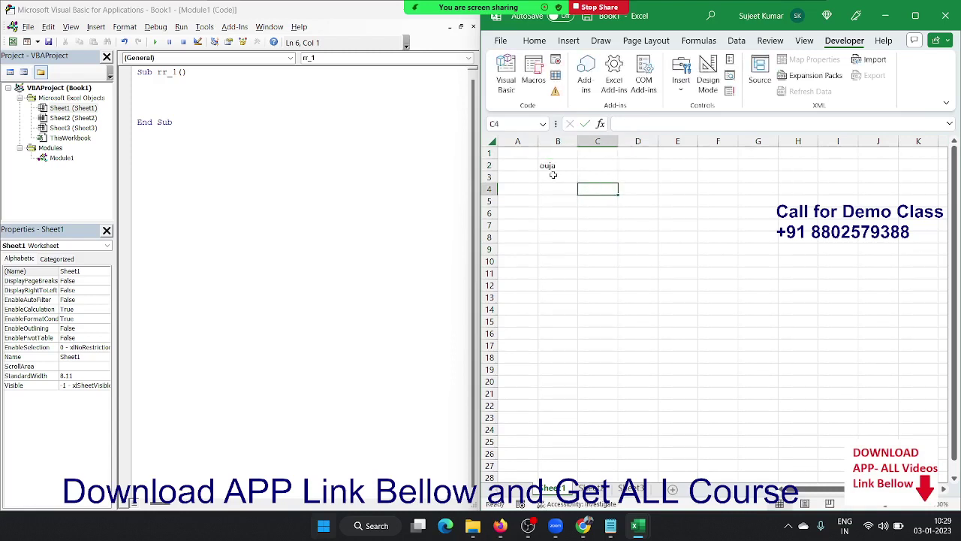
click(551, 165)
text(p)
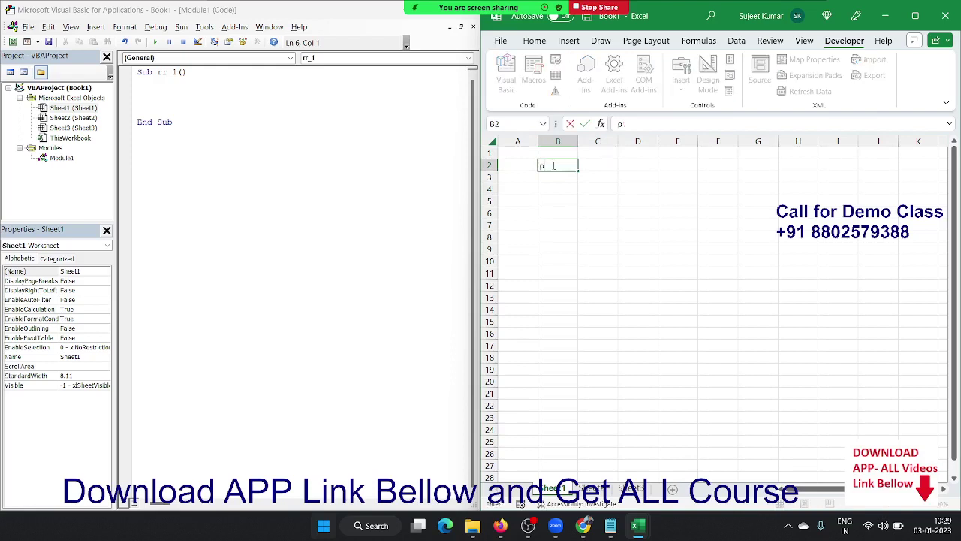
text(uja)
key(Return)
- Fill-drag the names from B2 to fill the block B2:F13
click(551, 165)
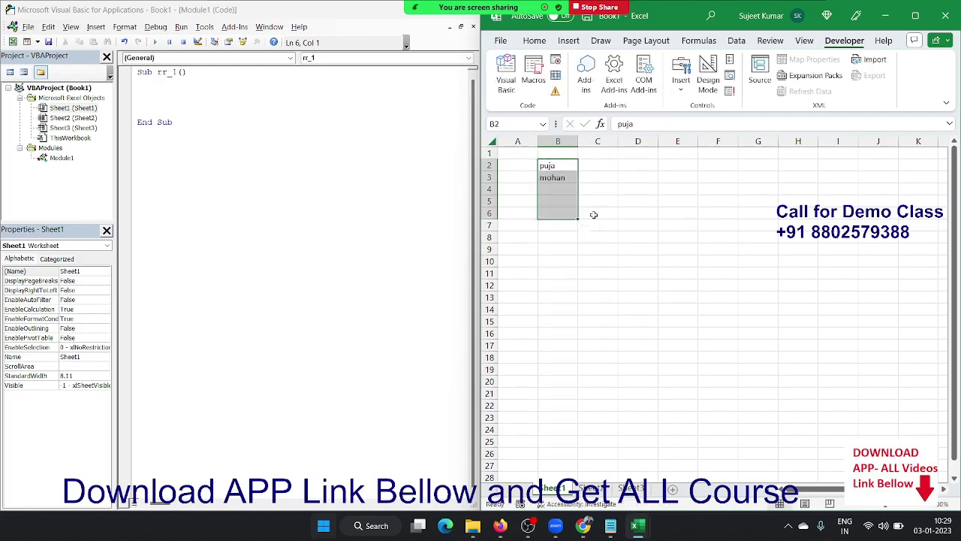
mouse_move(578, 171)
mouse_down()
mouse_move(578, 218)
mouse_move(740, 220)
mouse_up()
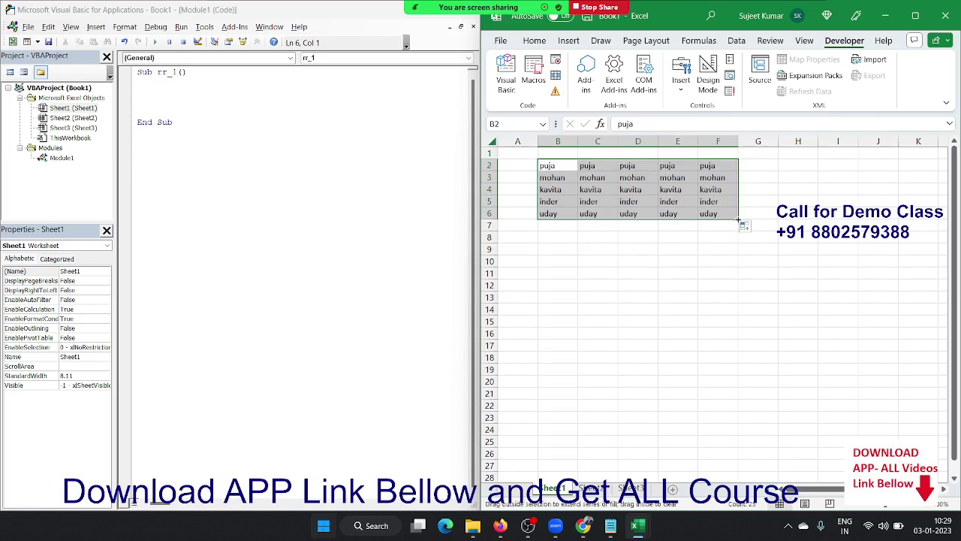
drag(739, 220, 740, 303)
click(837, 286)
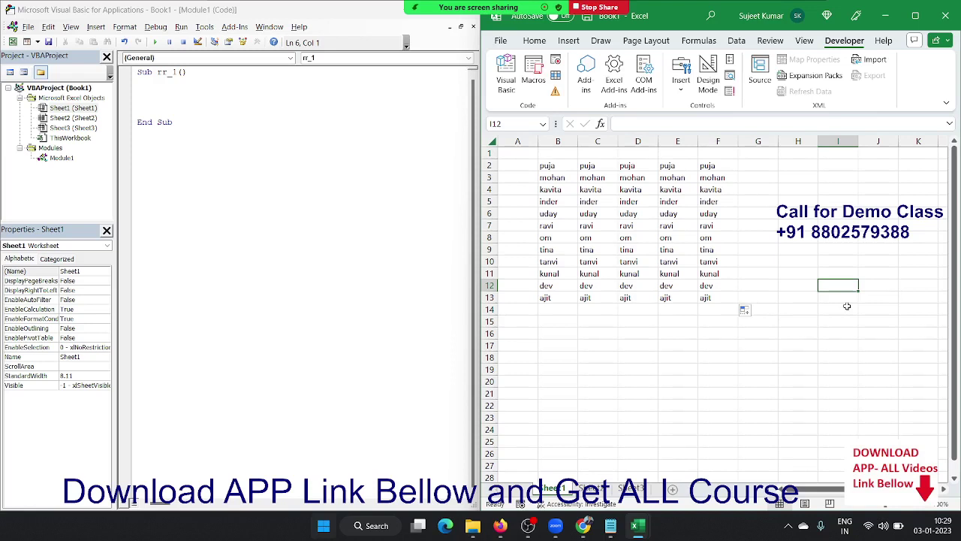
click(597, 141)
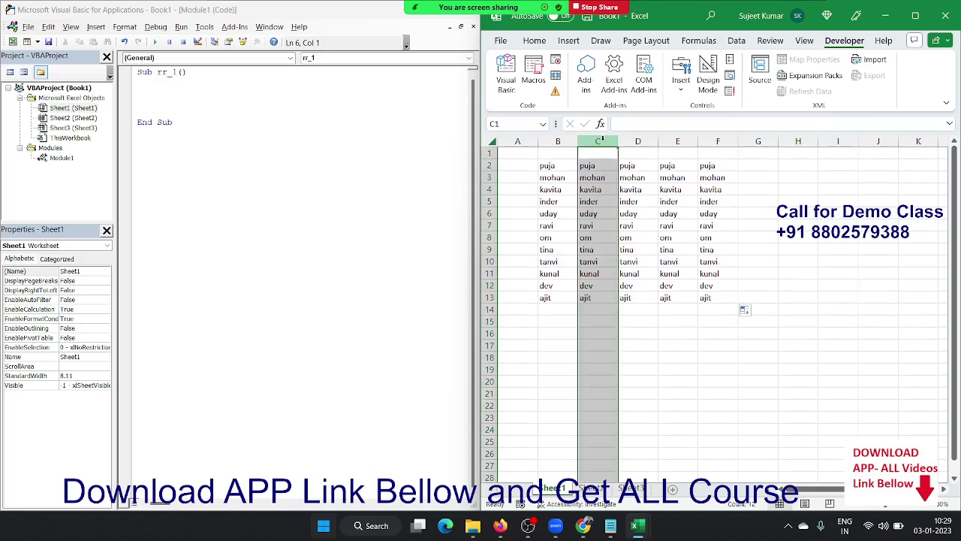
key(ctrl+plus)
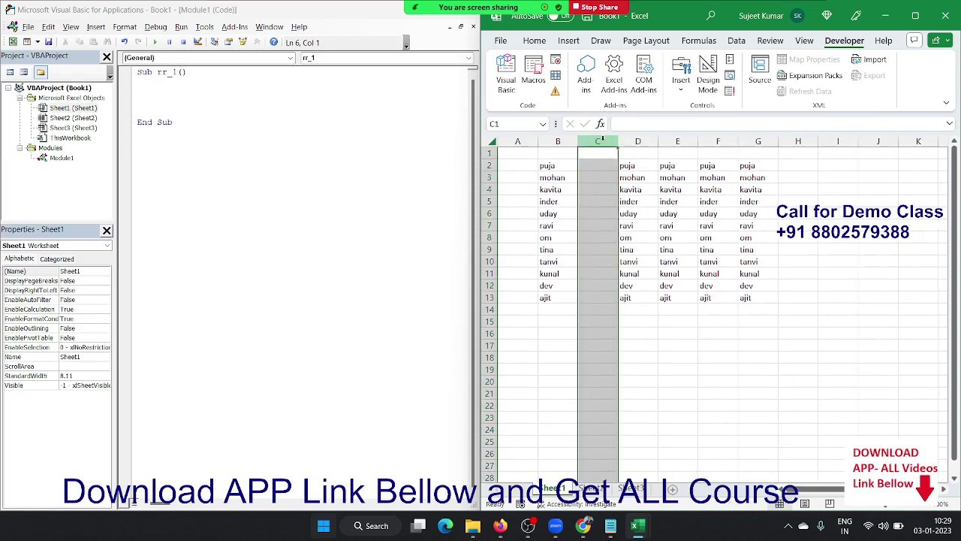
key(Down)
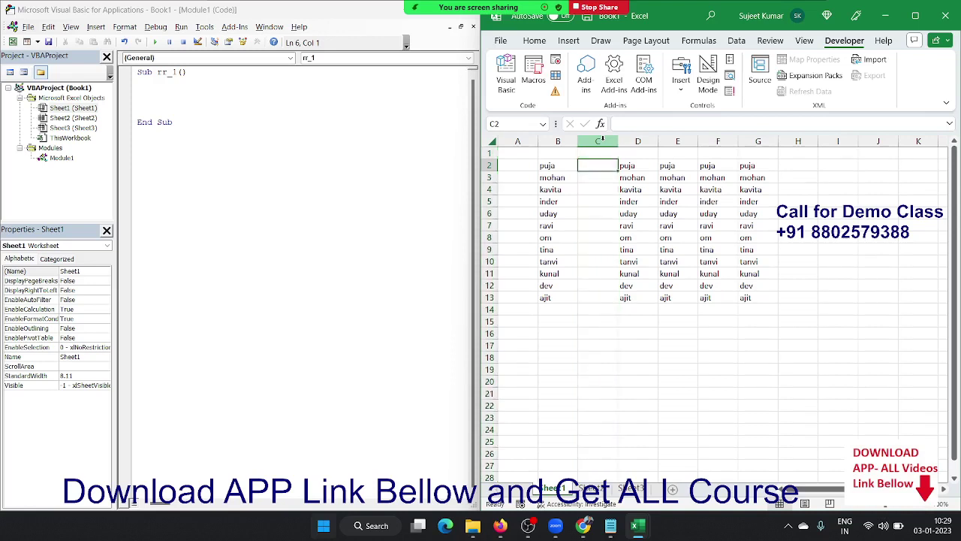
text(=u)
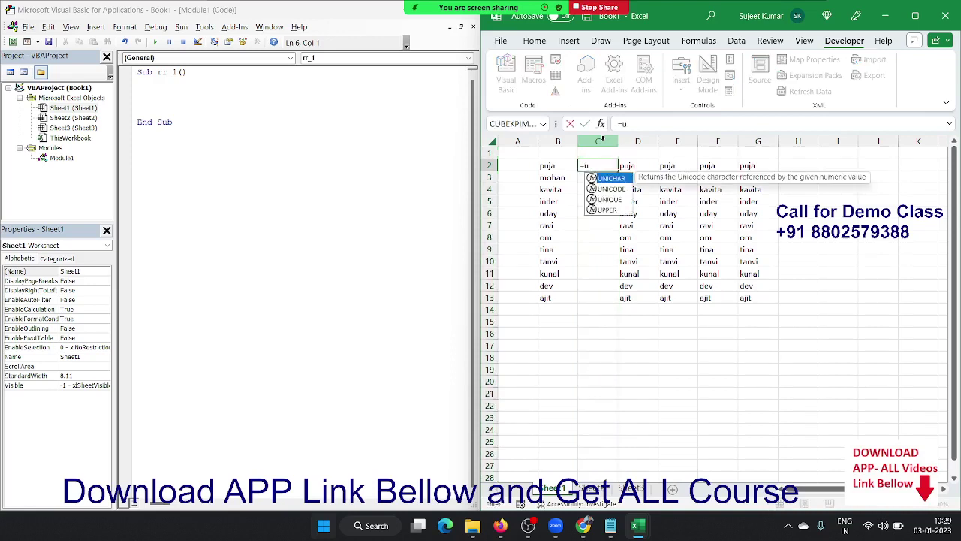
text(p)
key(Tab)
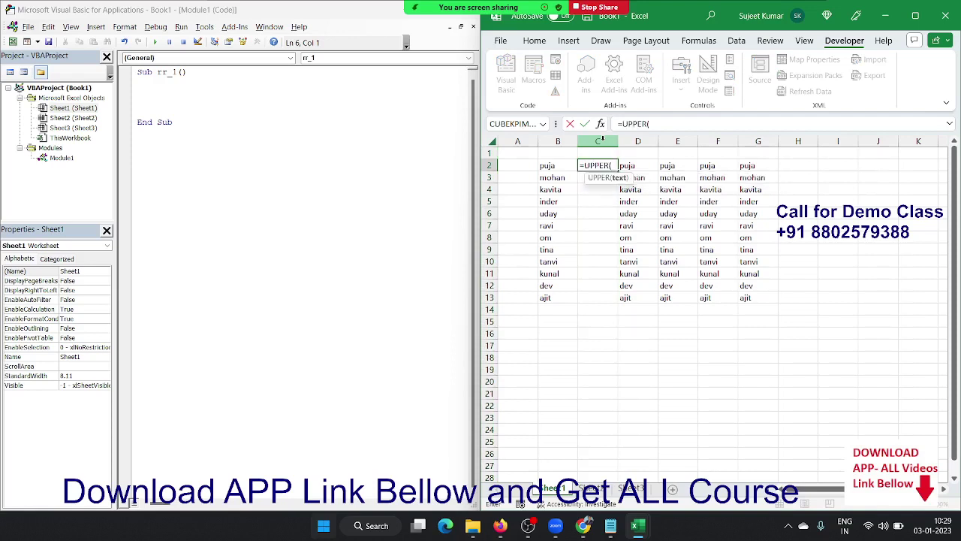
key(Left)
key(Return)
key(Left)
key(ctrl+Down)
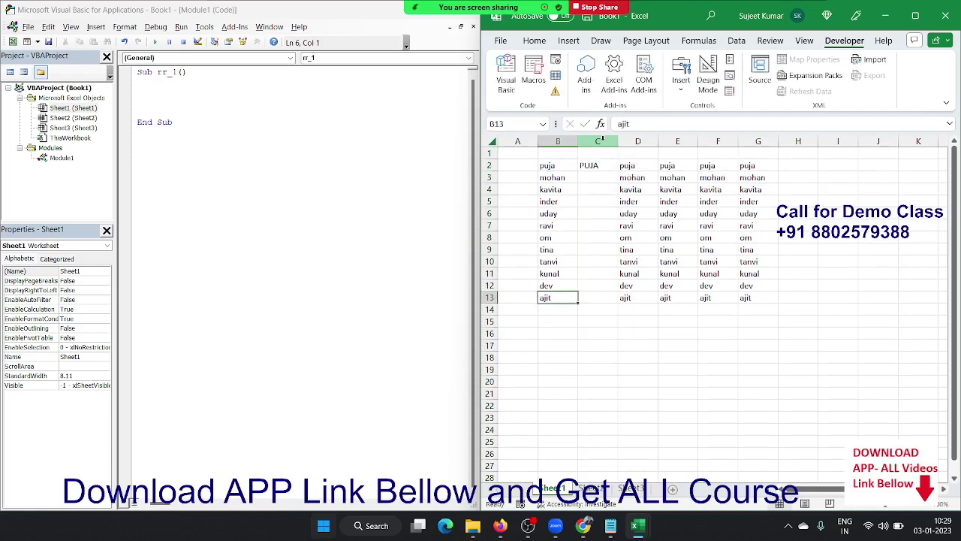
key(Right)
key(ctrl+shift+Up)
key(ctrl+d)
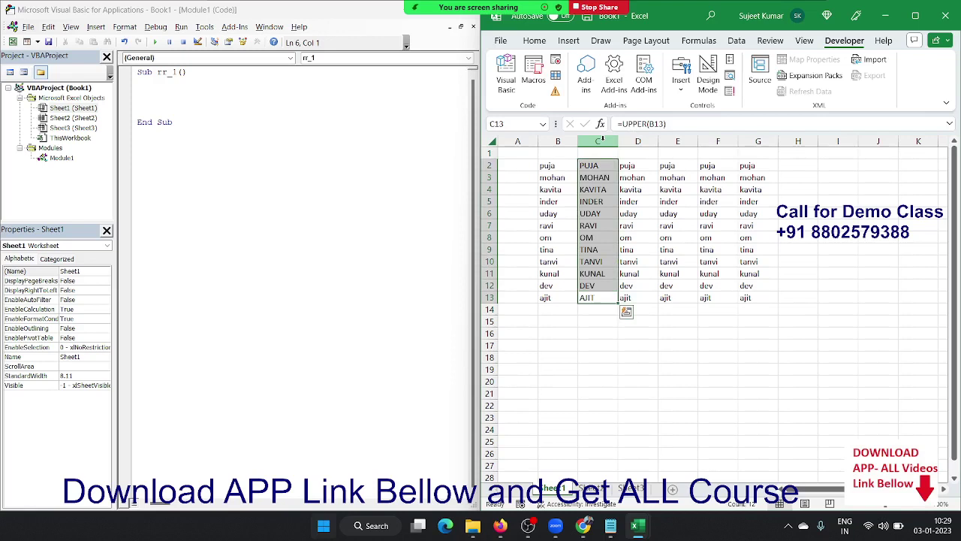
key(ctrl+z)
key(ctrl+z)
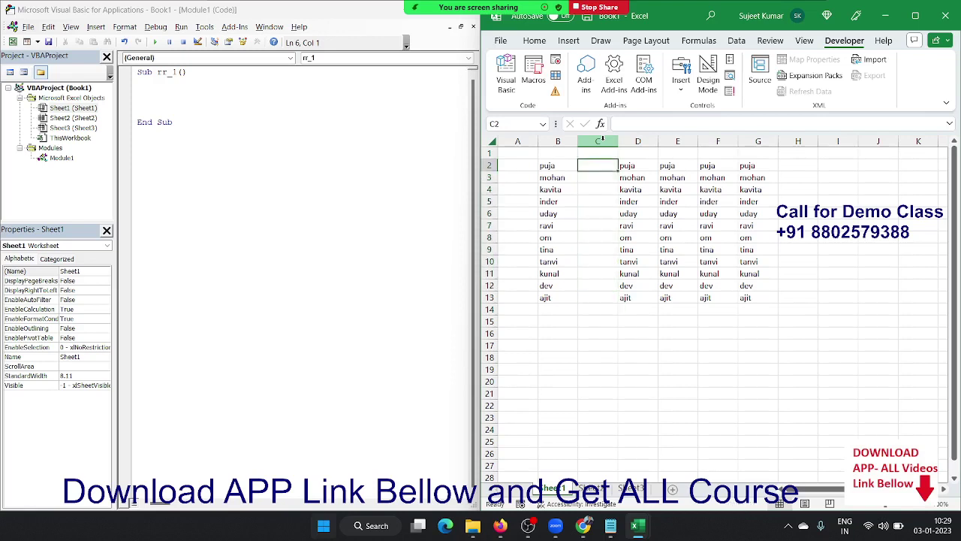
key(ctrl+z)
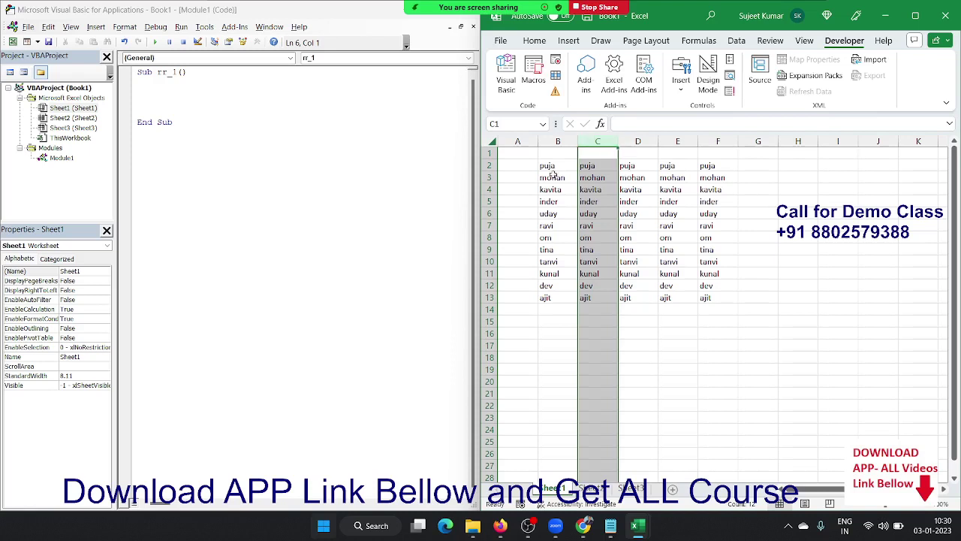
click(591, 200)
mouse_move(554, 177)
mouse_down()
mouse_move(626, 222)
mouse_move(627, 239)
mouse_up()
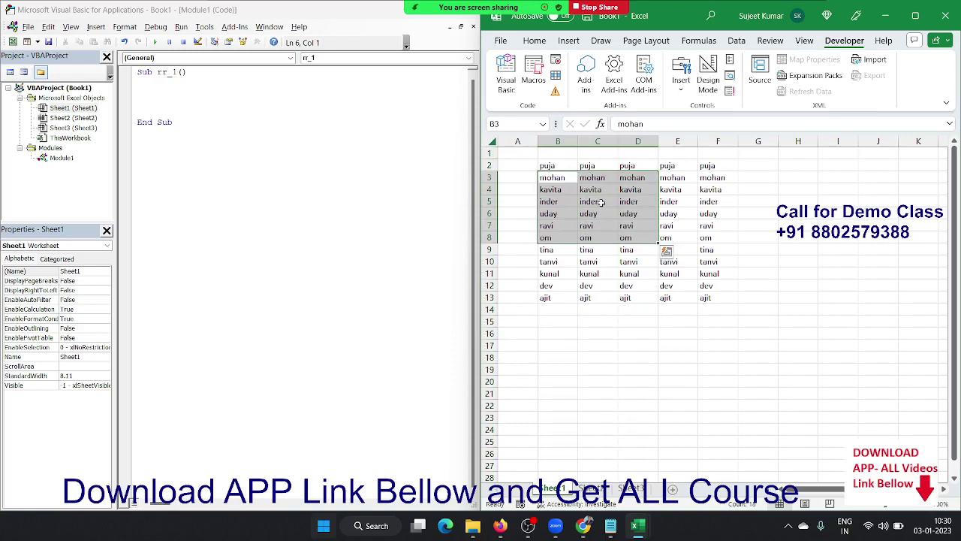
- Declare Dim r As Range at the top of macro rr_1
click(165, 104)
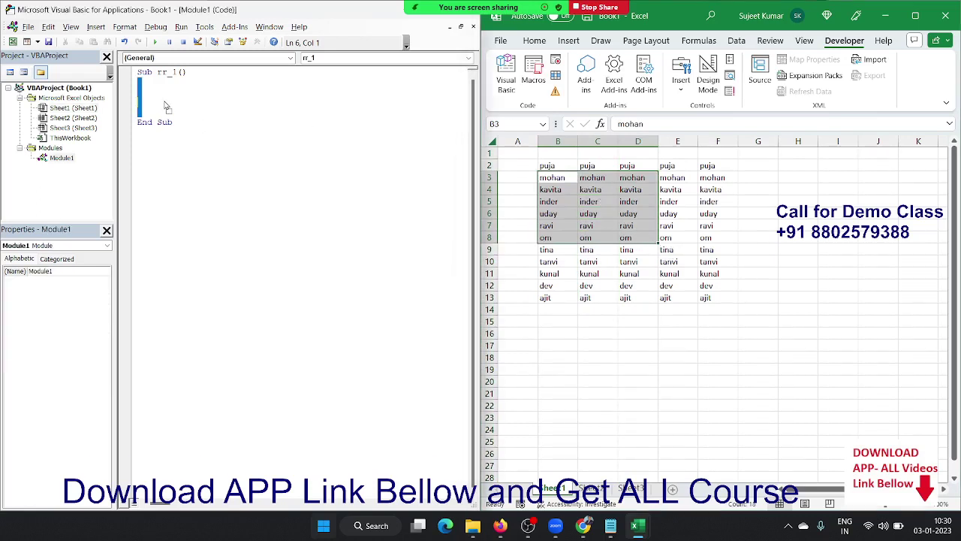
key(ctrl+Home)
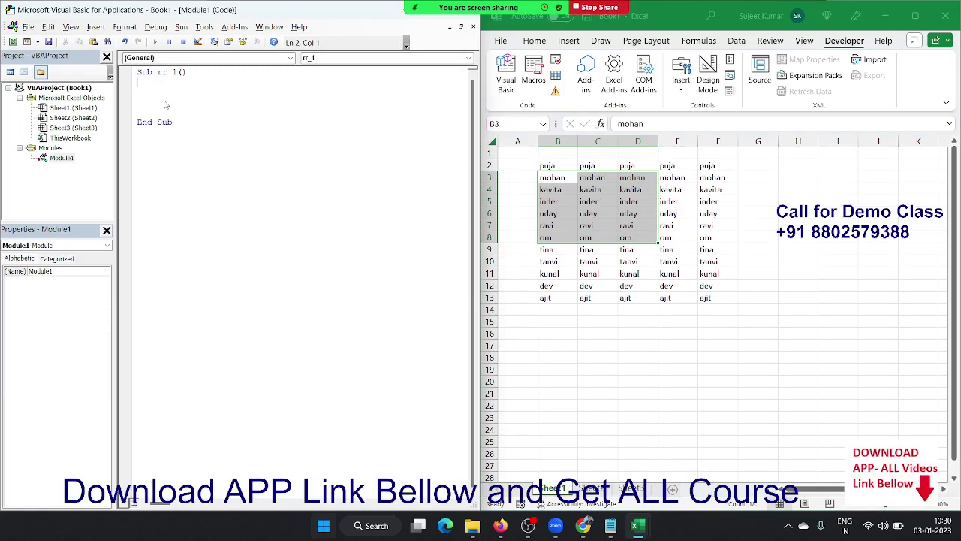
key(Return)
text(for)
key(BackSpace)
key(BackSpace)
key(BackSpace)
text(di)
text(m r as )
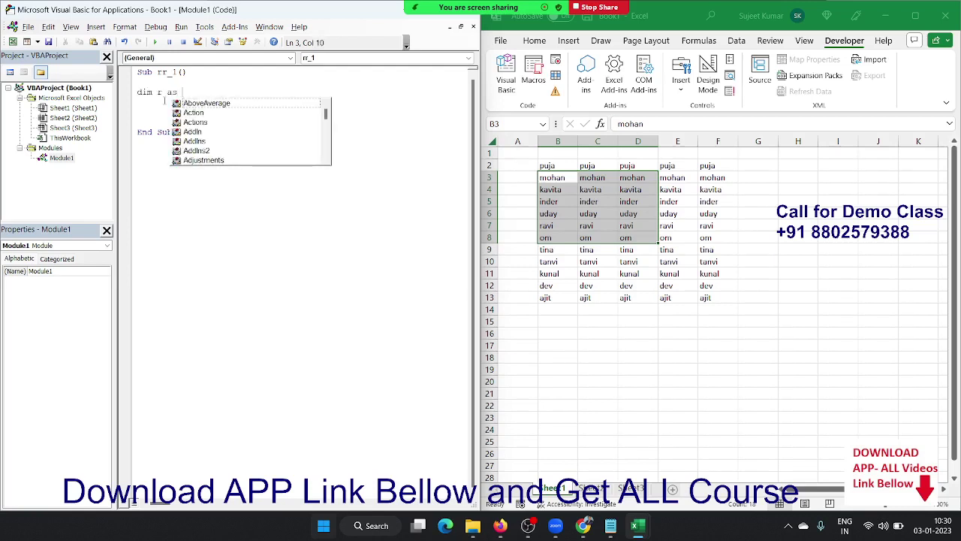
text(ran)
key(Tab)
key(Return)
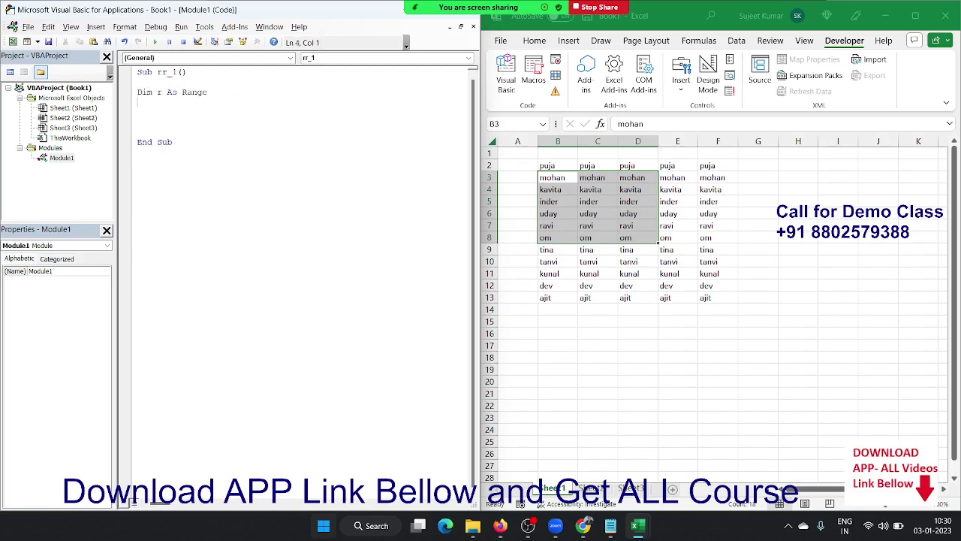
- Add an empty For Each r In Selection … Next r loop with an indented body line
key(Return)
text(f)
text(or )
text(each r in)
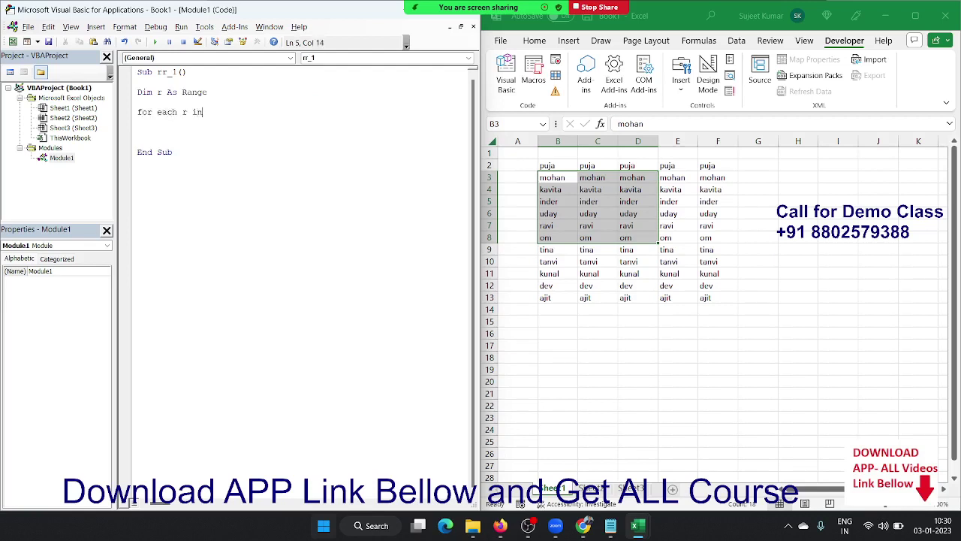
text( selecti)
text(on)
key(Return)
key(Return)
key(Return)
key(Return)
text(nextv)
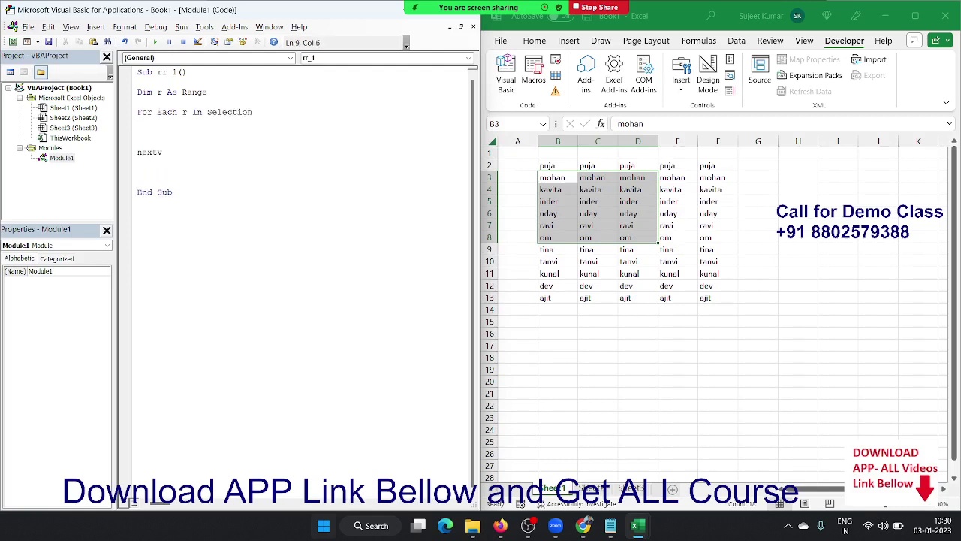
key(BackSpace)
text(r)
click(137, 131)
key(Tab)
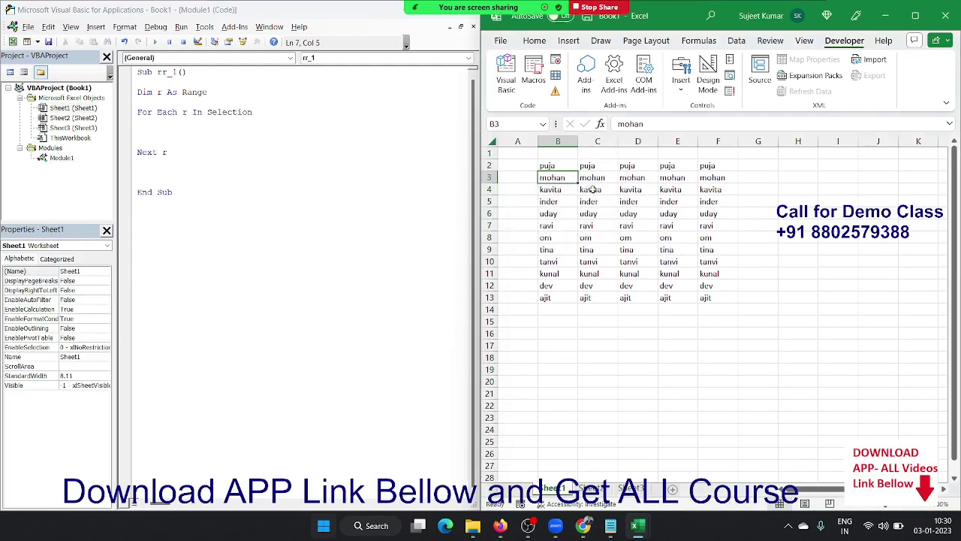
- Select the names in B3:D7 as the macro's target
drag(575, 178, 622, 218)
key(Tab)
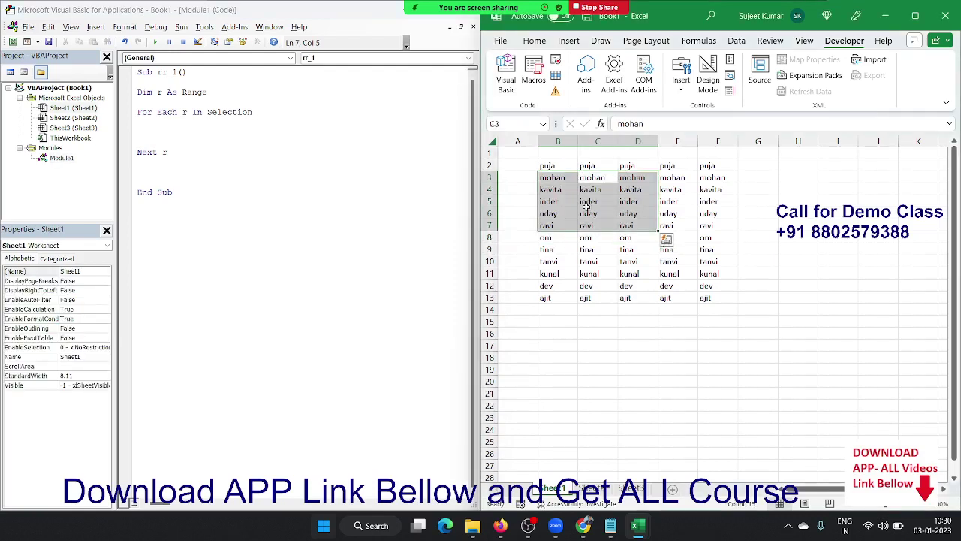
key(Tab)
key(Tab)
key(Tab)
key(Tab)
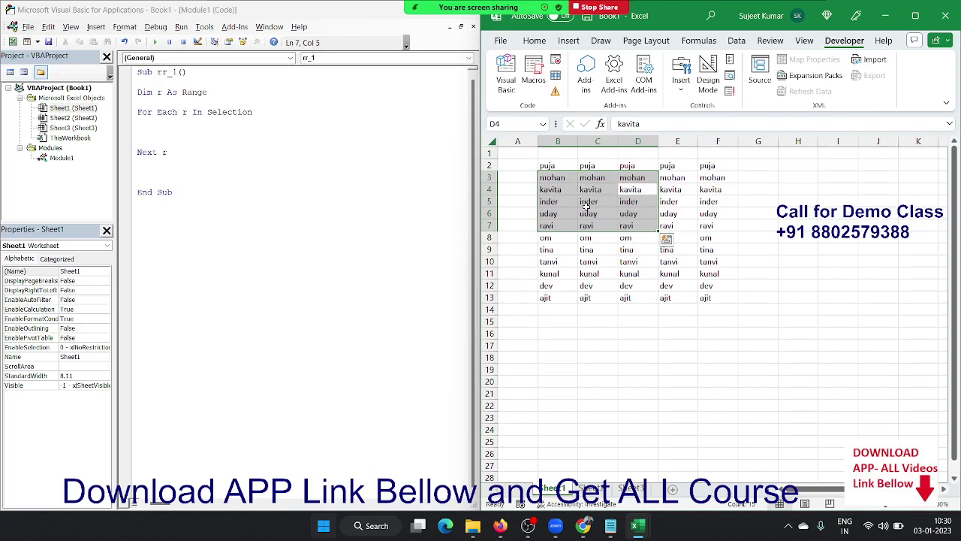
key(Tab)
key(Tab)
key(Tab)
key(Tab)
key(Tab)
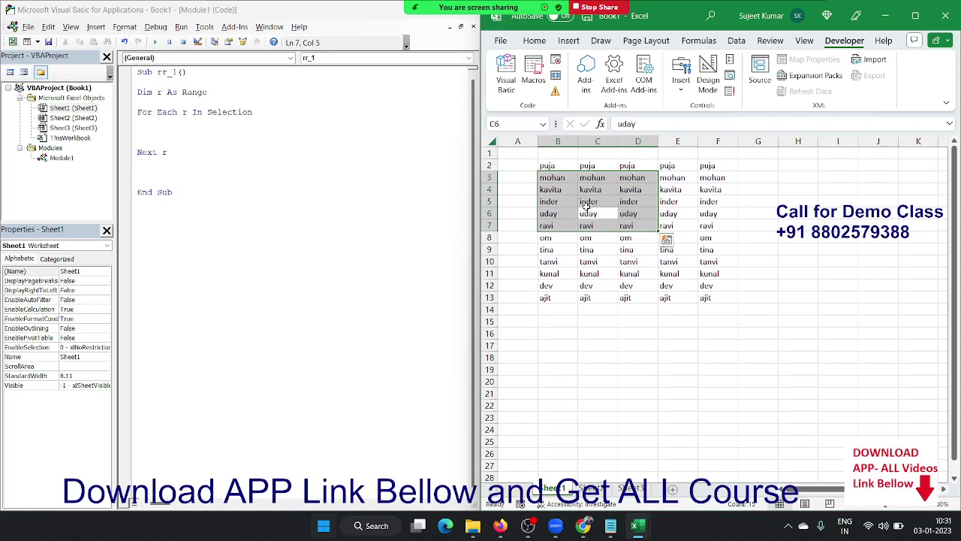
key(Tab)
key(Tab)
key(Tab)
key(Tab)
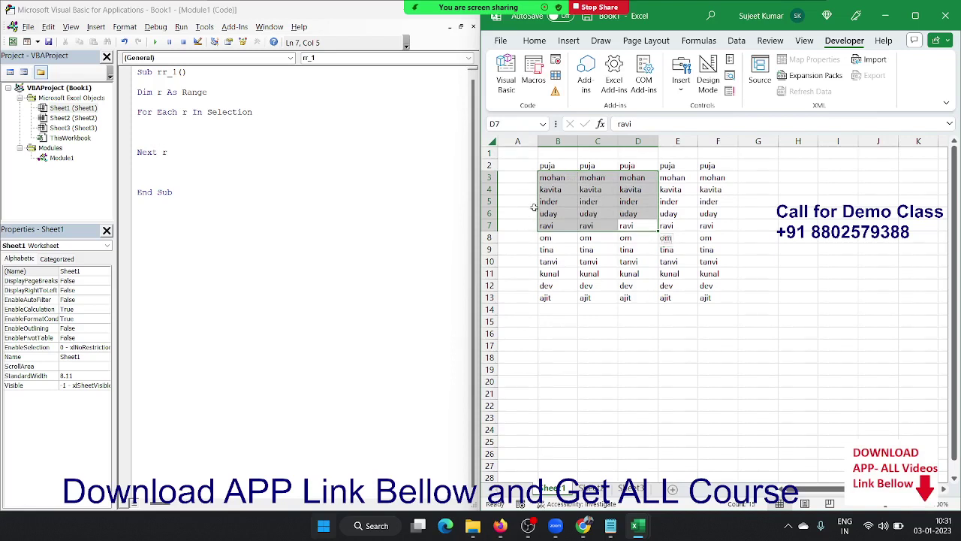
key(Tab)
key(Tab)
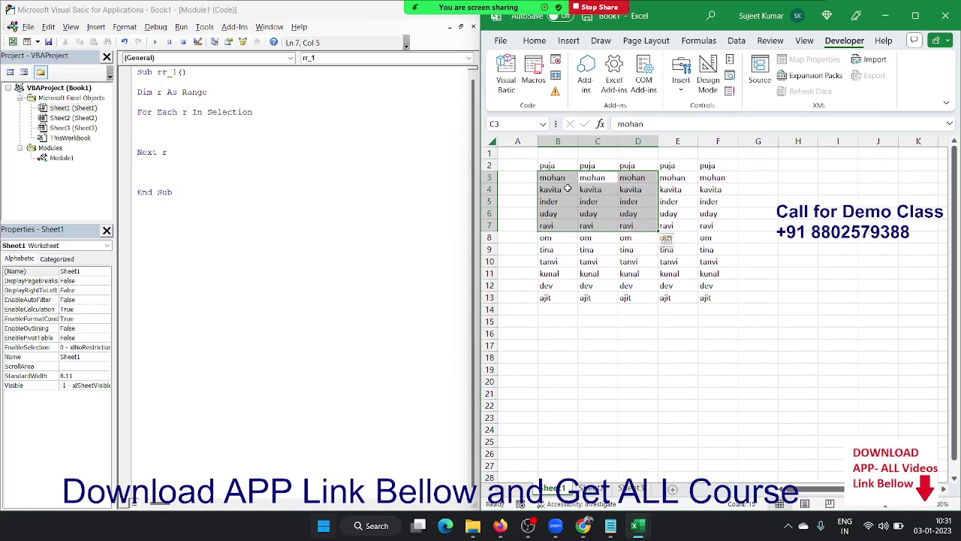
- Write r.Value = UCase(r.Value) inside the loop body
click(186, 128)
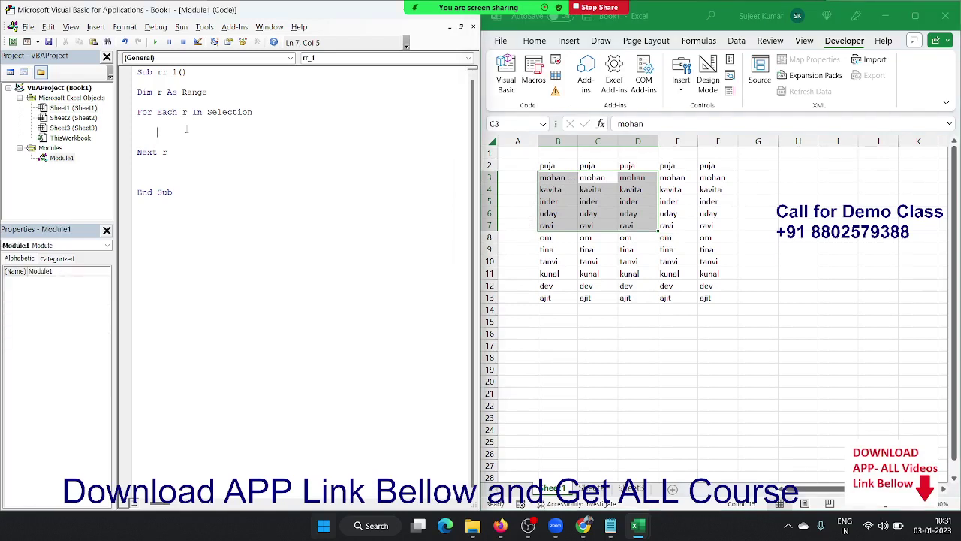
text(r.Valu)
key(Tab)
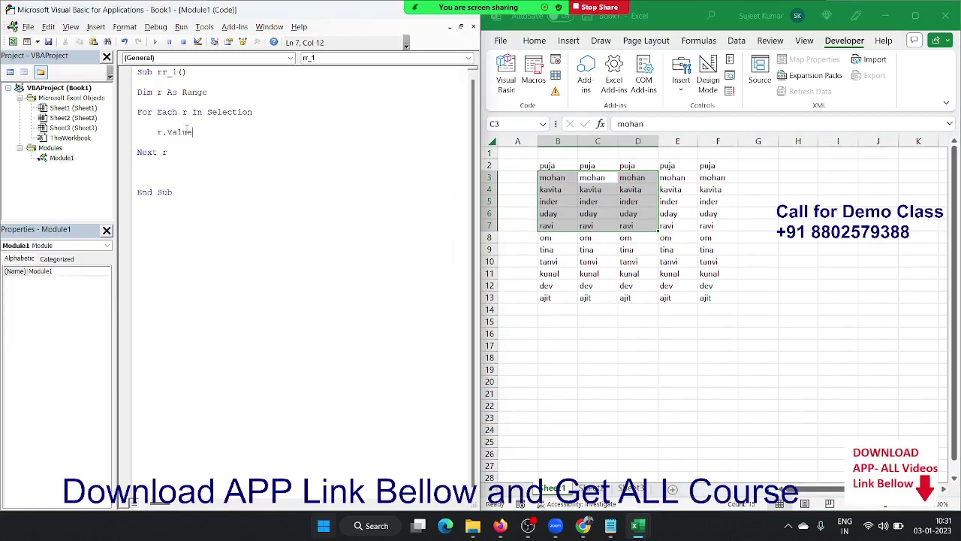
text(=)
text(ucase)
text(()
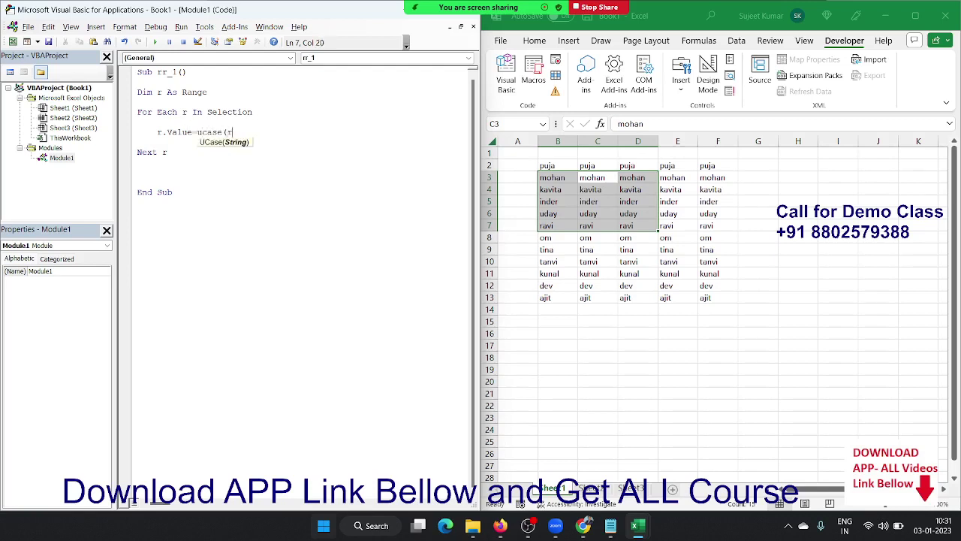
text(r.Value)
text())
key(Up)
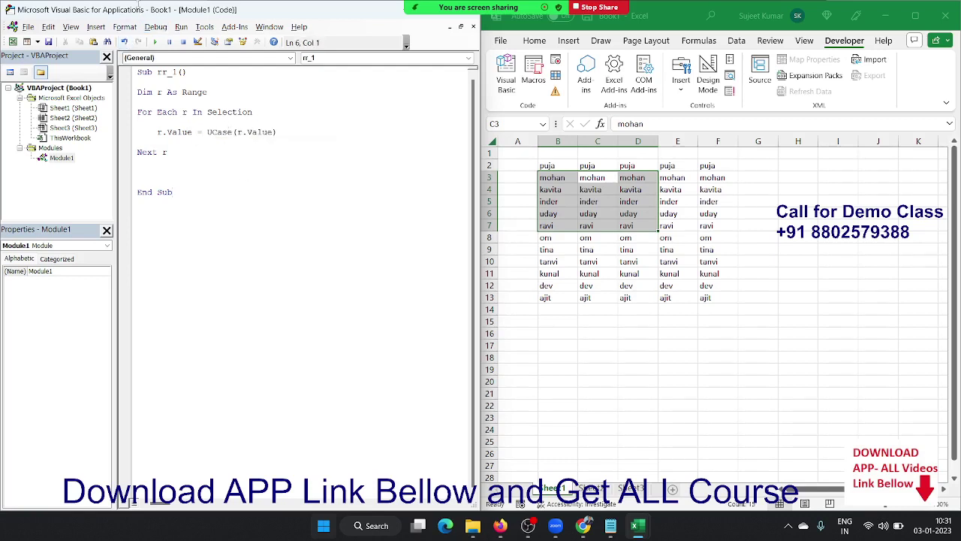
- Step through rr_1 with Debug > Step Into (F8), then finish the run with F5
click(133, 28)
click(126, 27)
click(181, 27)
click(175, 55)
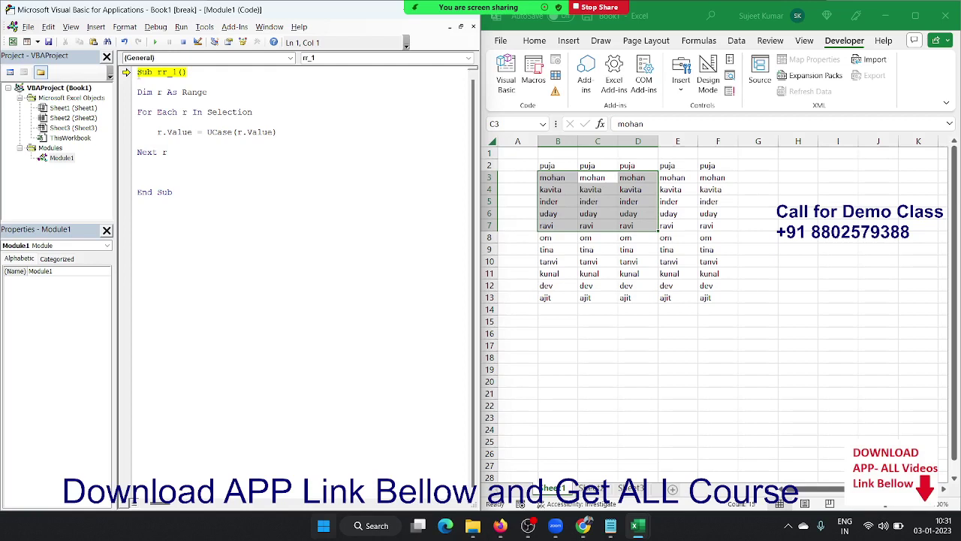
key(F8)
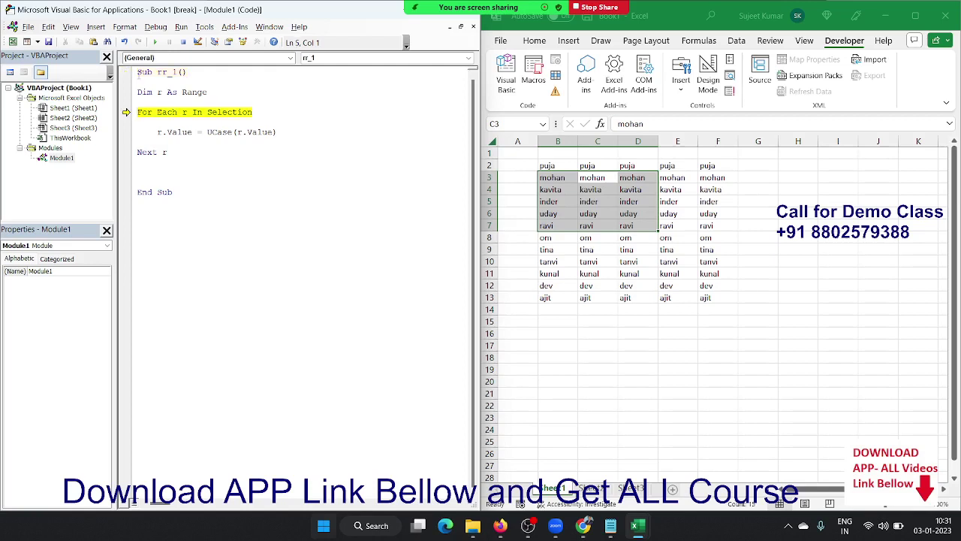
key(F8)
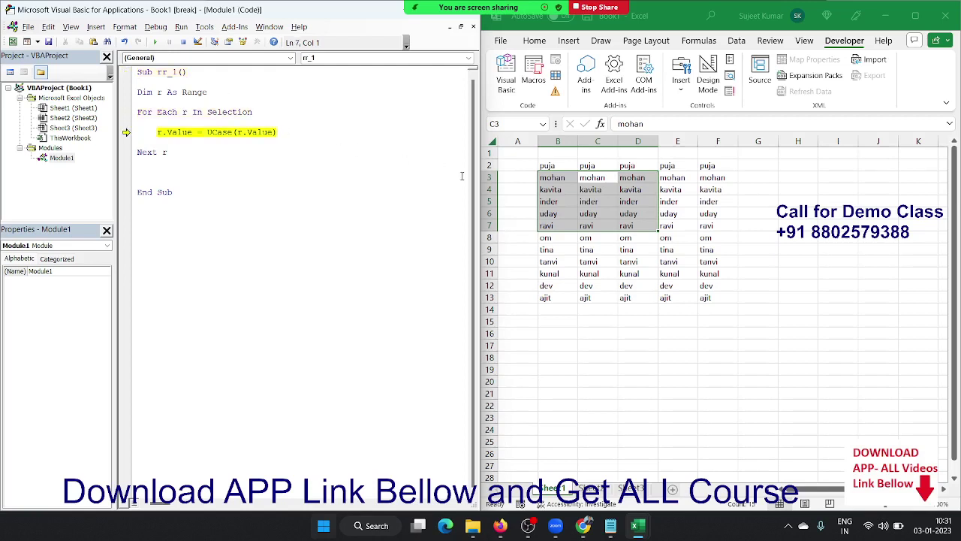
key(F8)
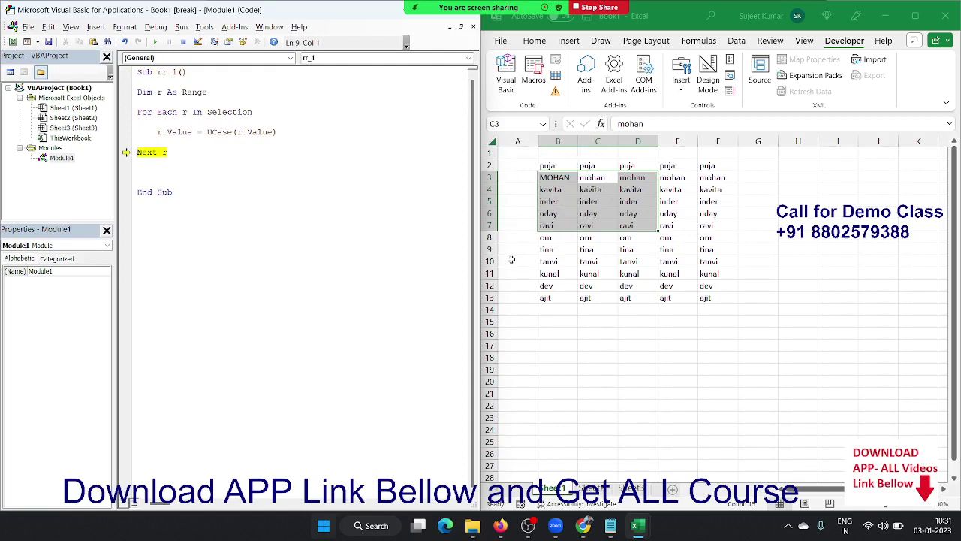
key(F8)
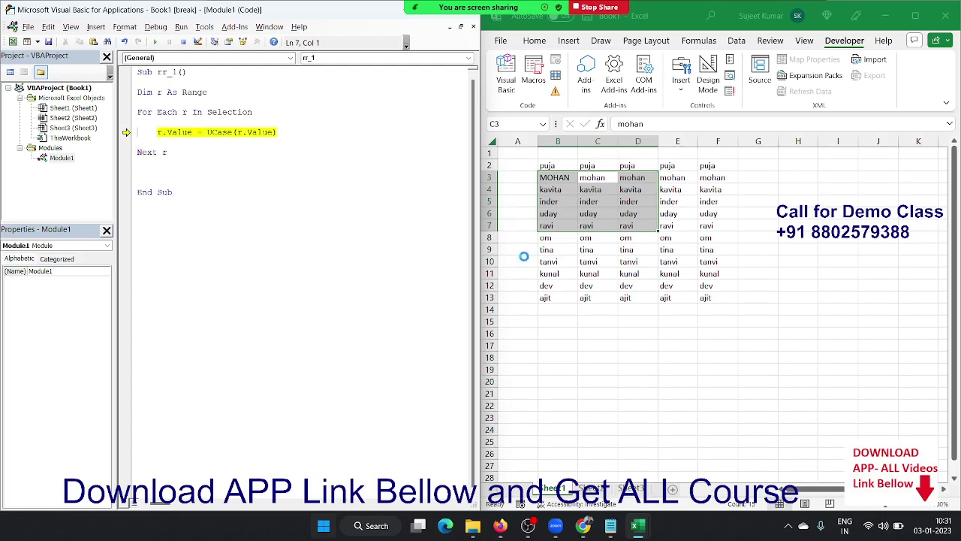
key(F8)
key(F8)
key(F8)
key(F8)
key(F8)
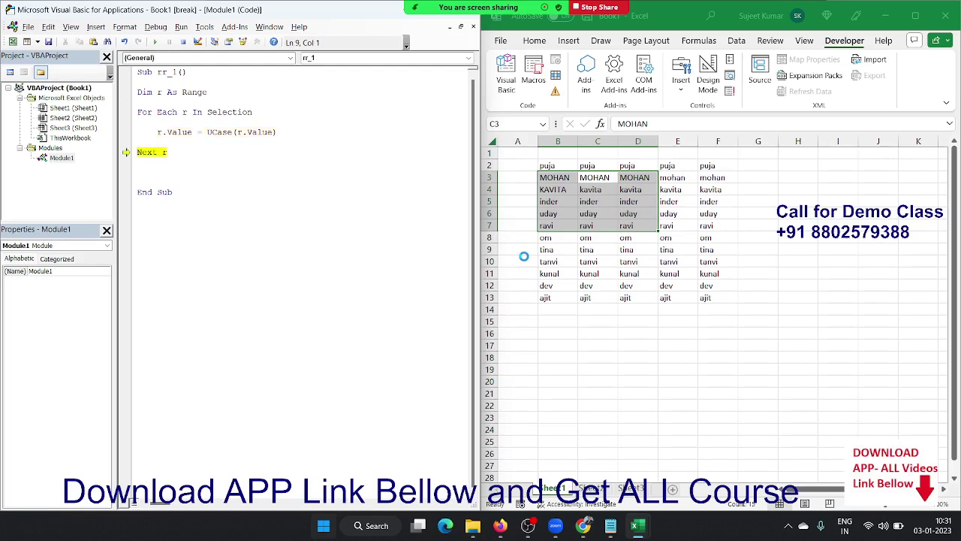
key(F8)
key(F8)
key(F8)
key(F8)
key(F8)
key(F8)
key(F8)
key(F8)
key(F8)
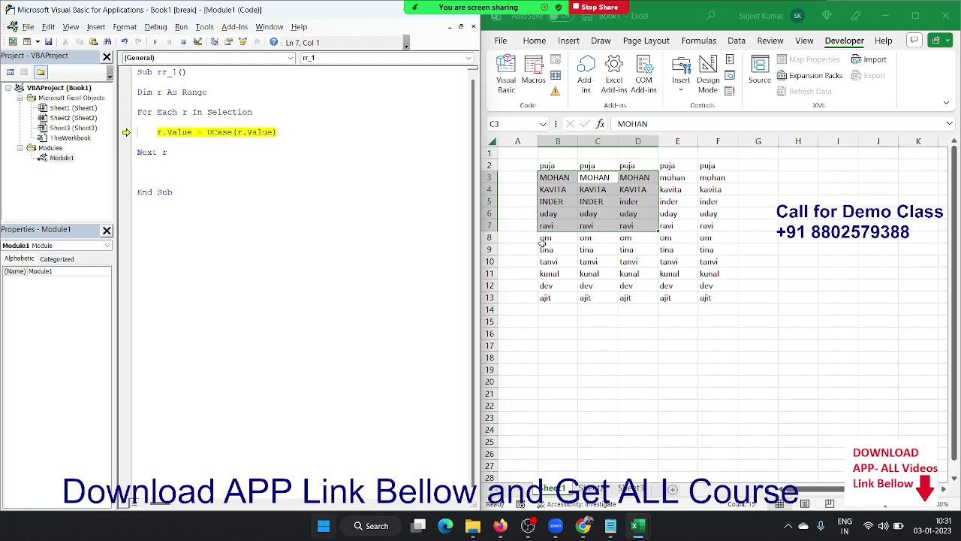
key(F8)
key(F8)
key(F8)
key(F8)
key(F8)
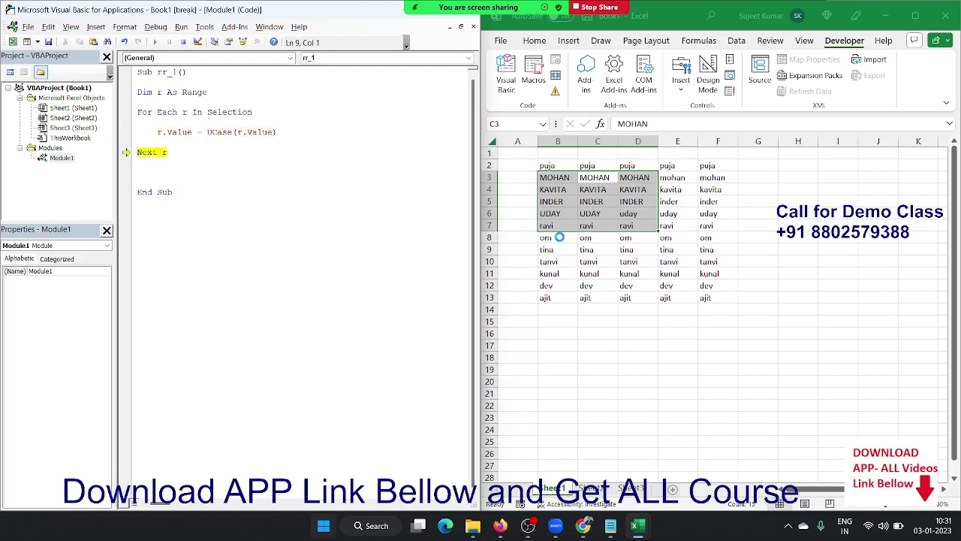
key(F8)
key(F8)
key(F8)
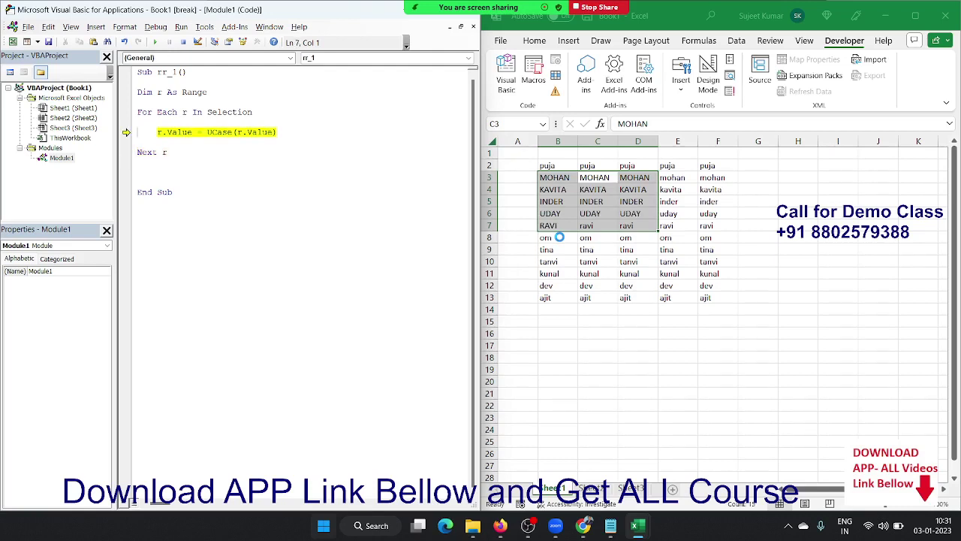
key(F8)
key(F8)
key(F8)
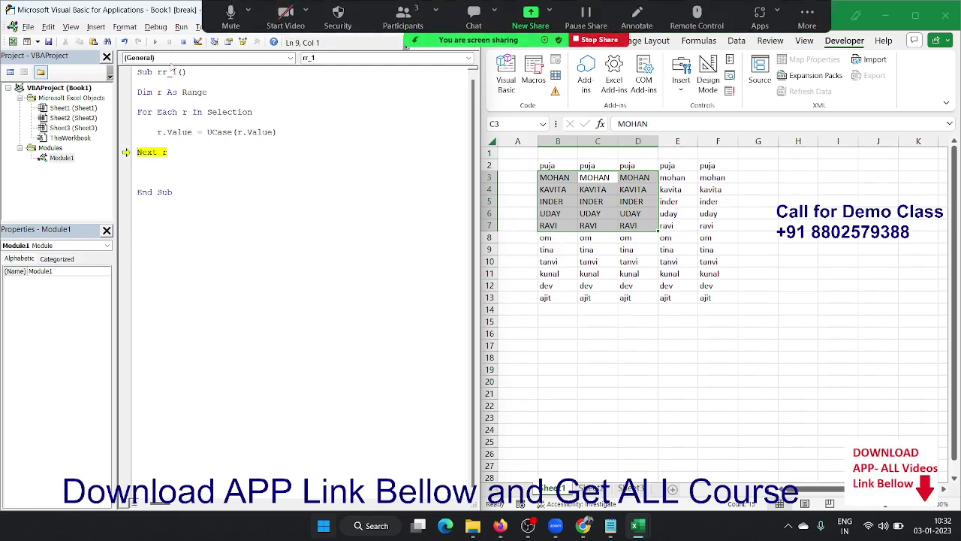
key(F5)
- Colour the names in C10:E12 red using Font Color on the Home tab
click(237, 179)
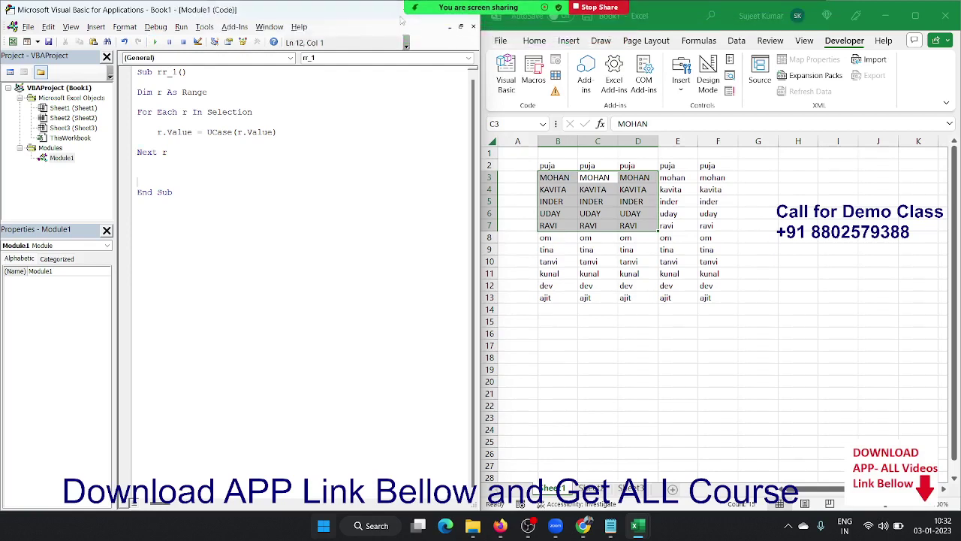
click(546, 45)
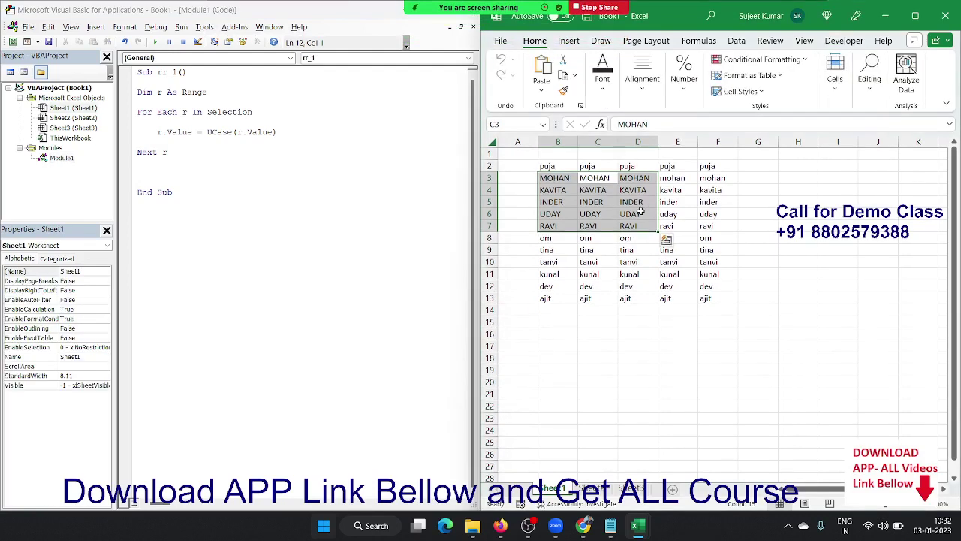
drag(612, 262, 676, 288)
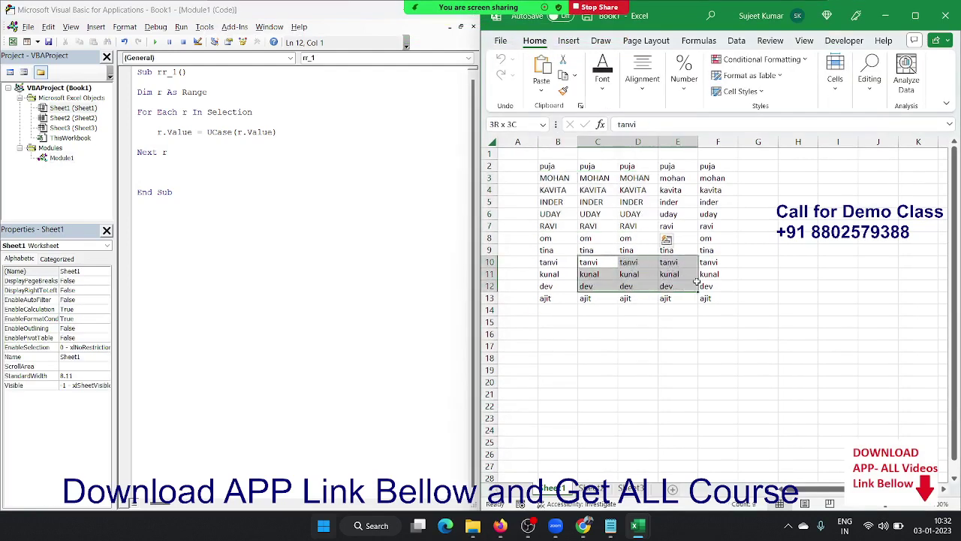
click(604, 94)
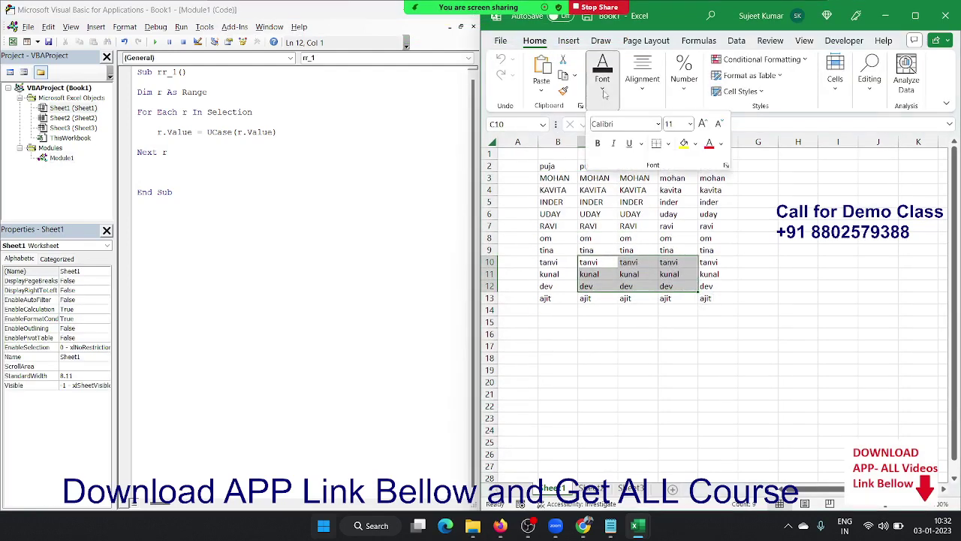
click(708, 145)
key(Escape)
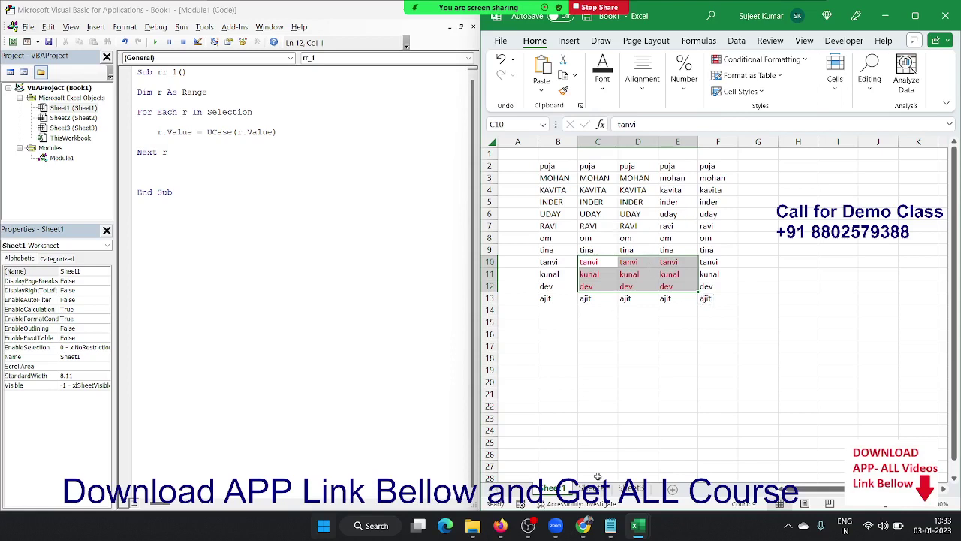
- On Sheet2, fill A1:H21 with the formula =RANDBETWEEN(10,100)
click(600, 489)
text(=)
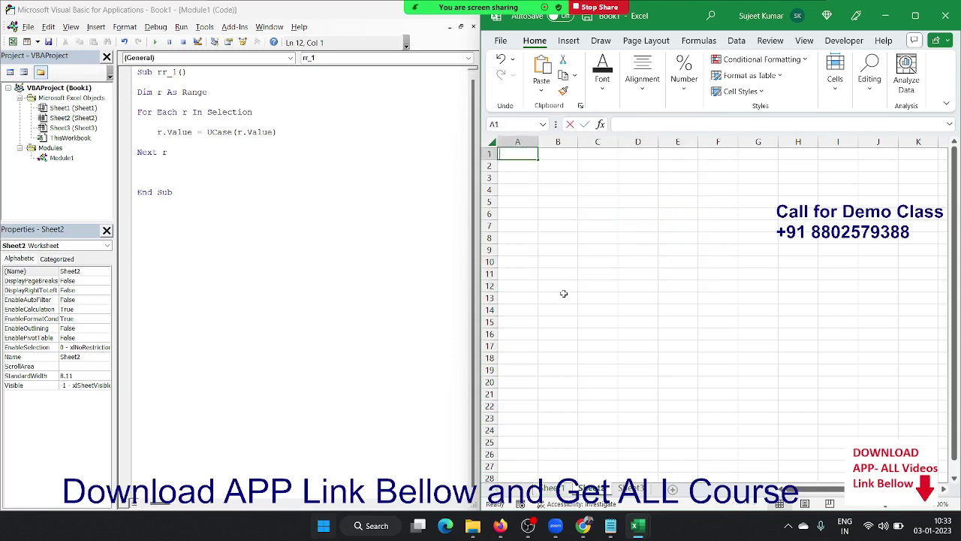
text(ran)
key(Down)
key(Down)
key(Tab)
text(10)
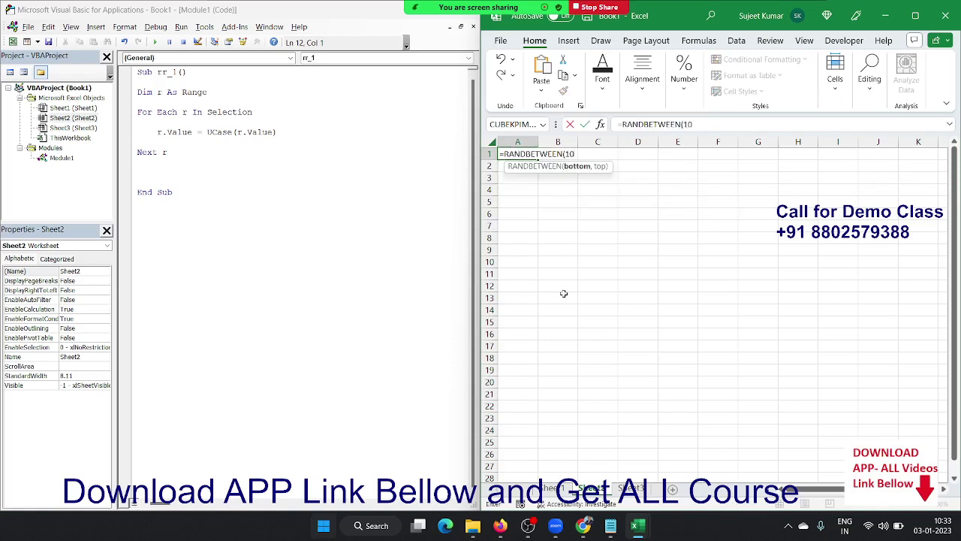
text(,100)
key(Return)
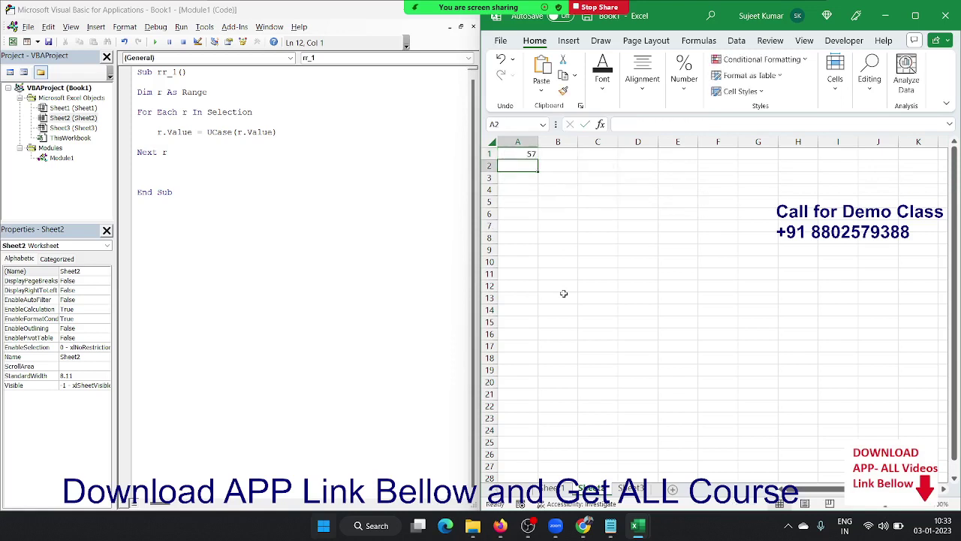
mouse_move(532, 154)
mouse_down()
mouse_move(775, 381)
mouse_move(818, 396)
mouse_up()
key(F2)
key(ctrl+Return)
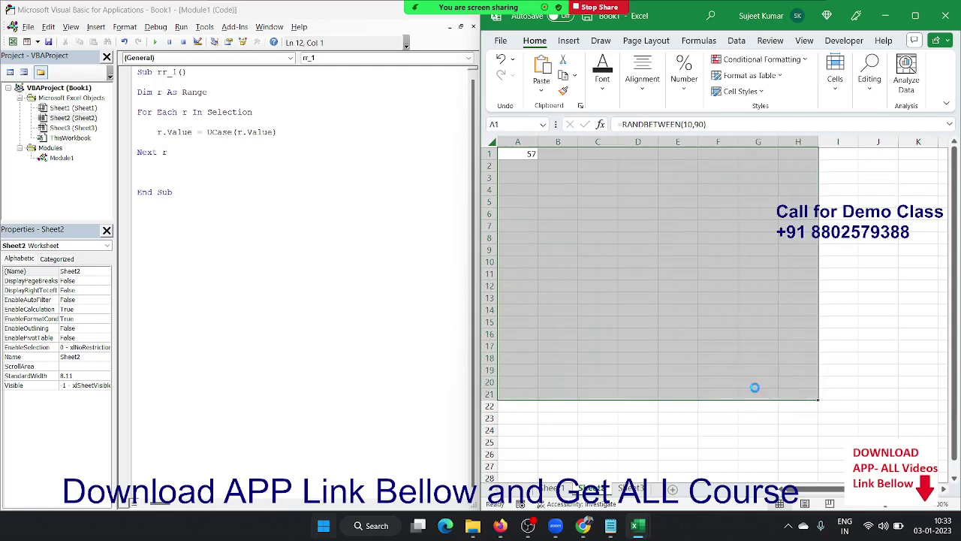
- Copy A1:H21 and paste it back as values only
key(ctrl+c)
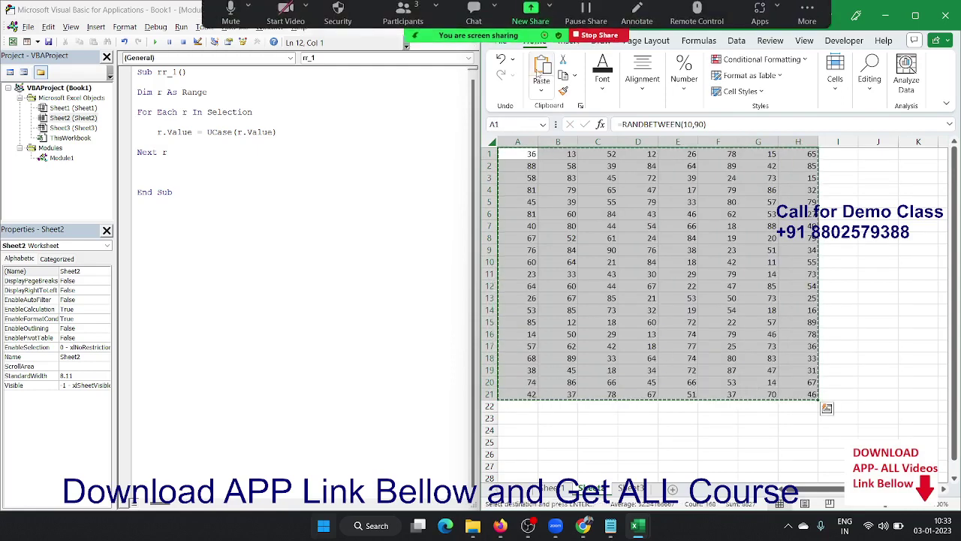
click(541, 90)
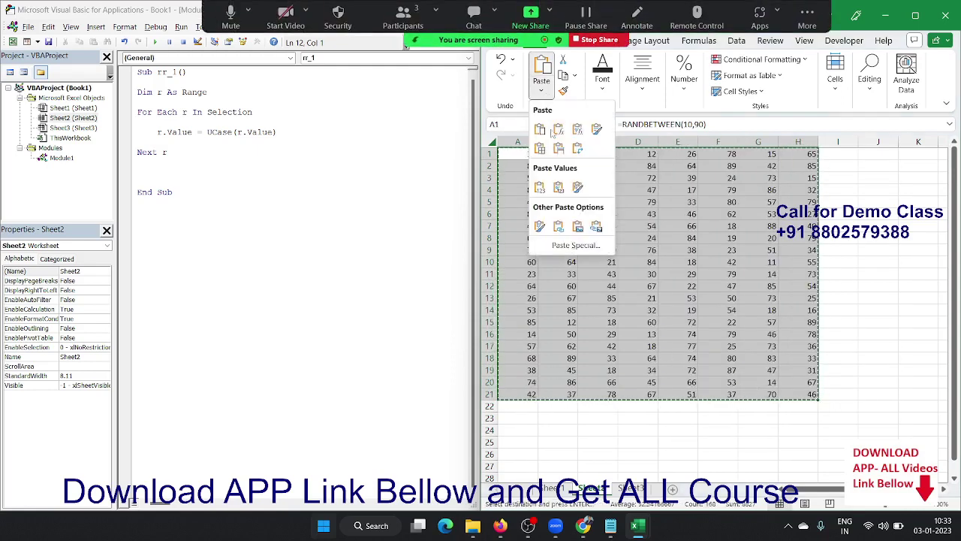
click(541, 187)
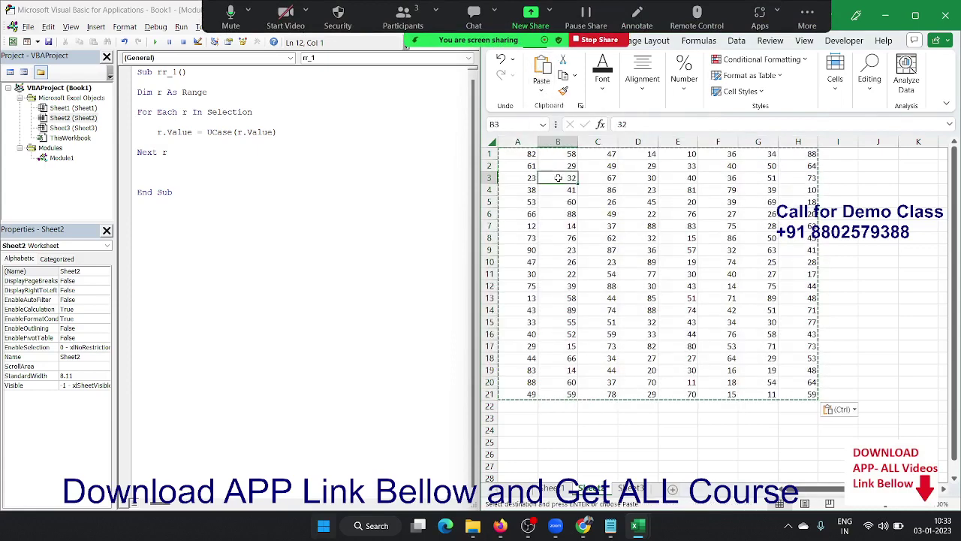
- Select the number block B3:F11 for the macro to work on
click(572, 179)
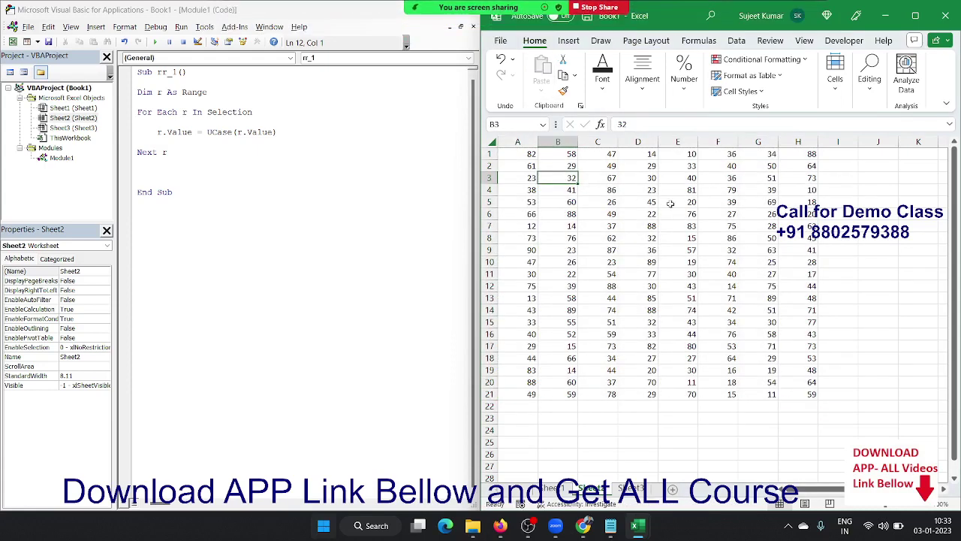
drag(905, 156, 909, 398)
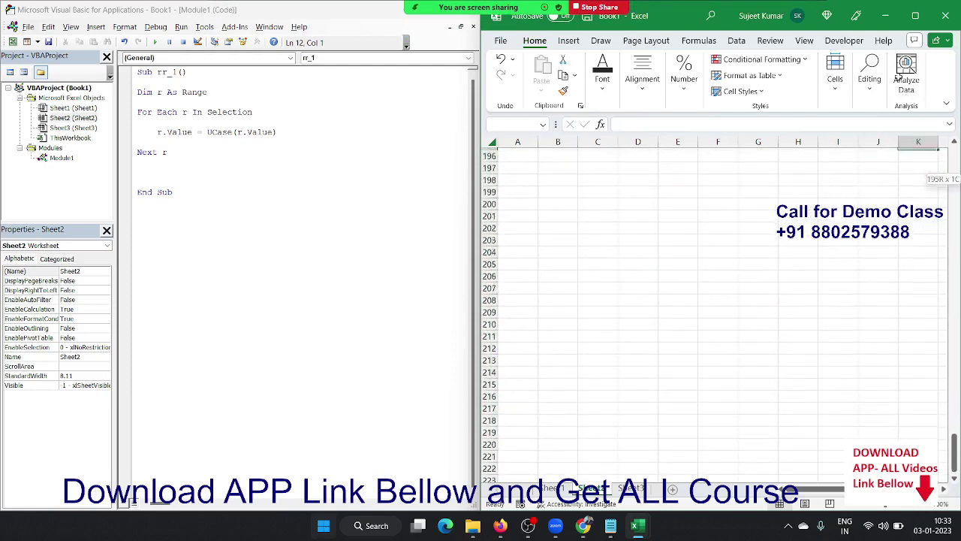
drag(908, 397, 940, 191)
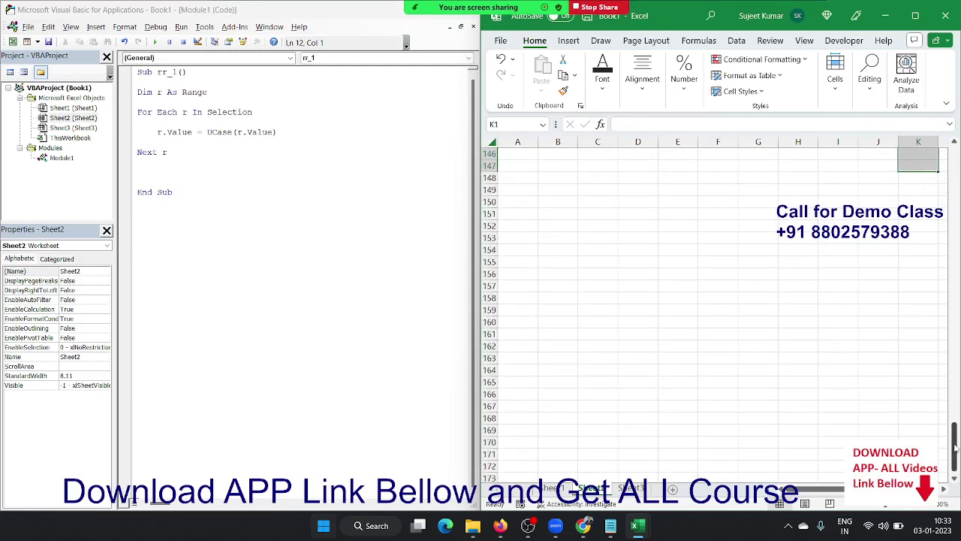
drag(954, 439, 954, 150)
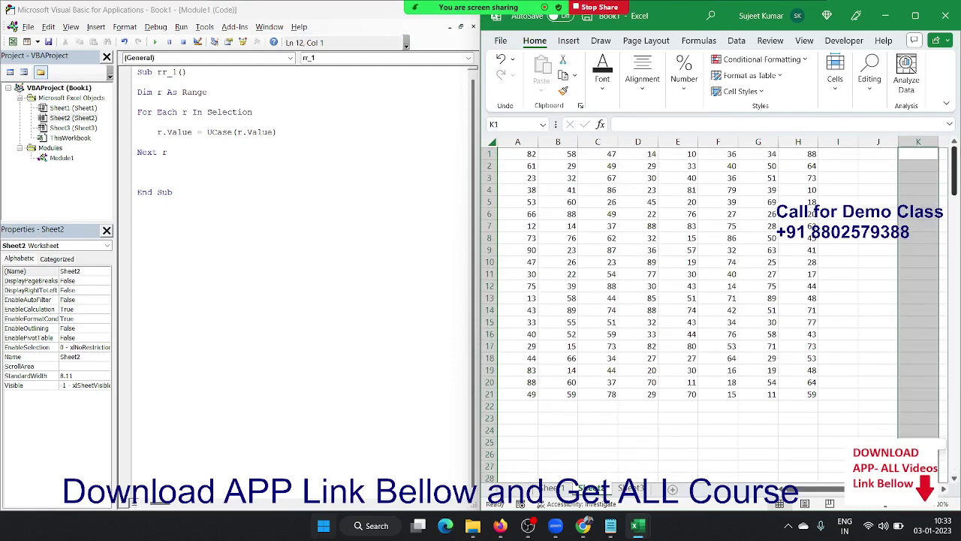
click(543, 393)
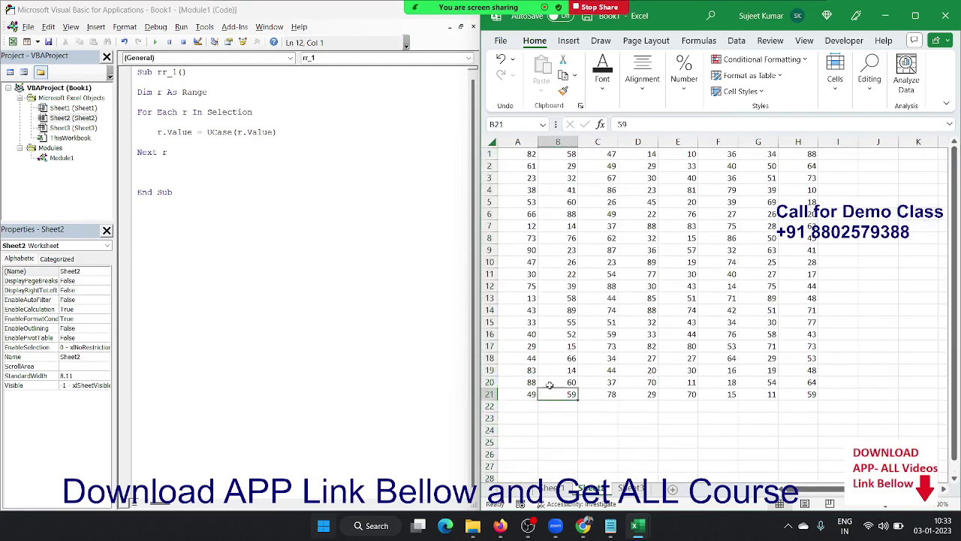
click(802, 156)
drag(802, 156, 517, 166)
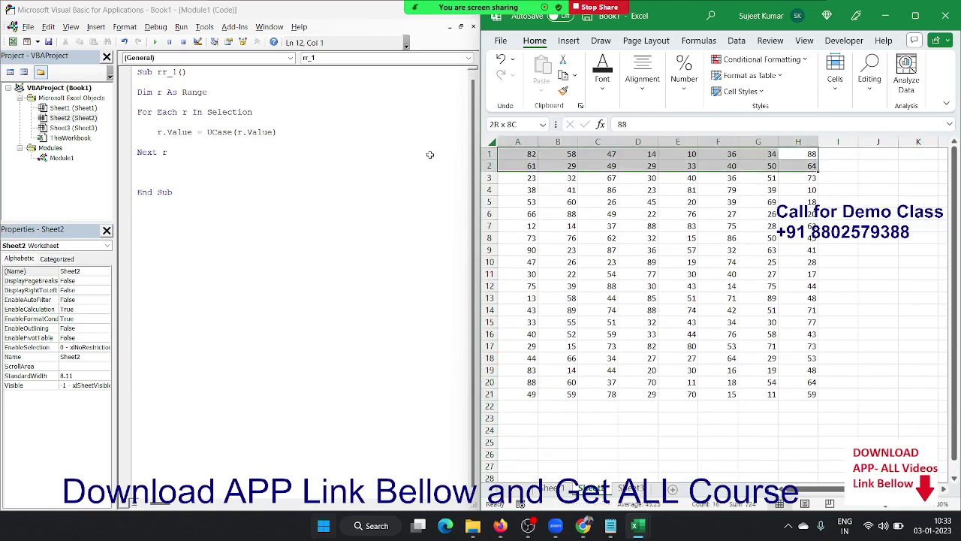
drag(425, 163, 430, 155)
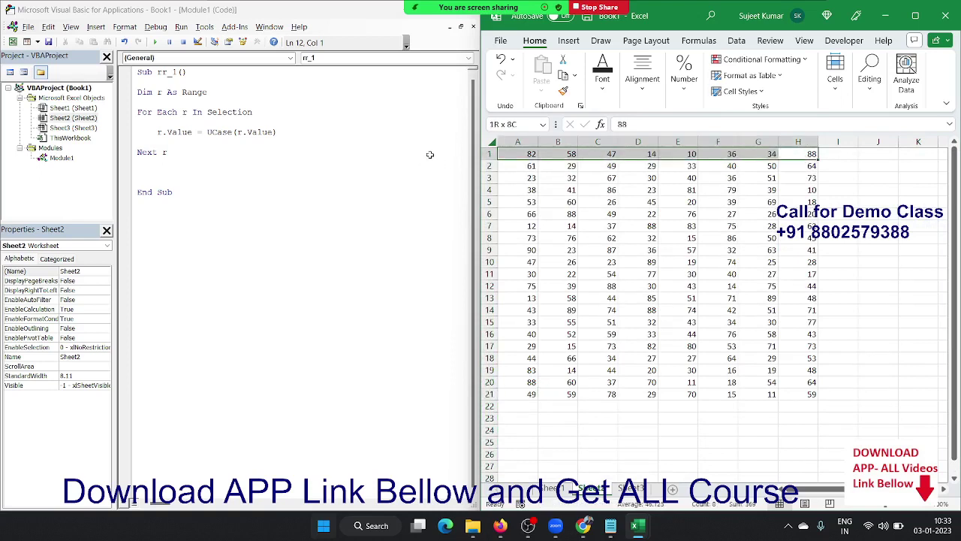
click(628, 214)
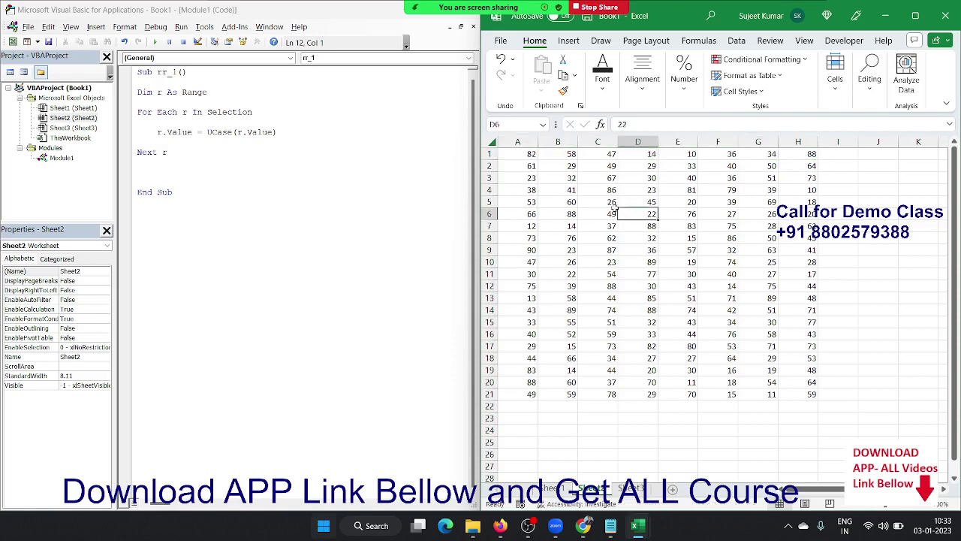
drag(571, 178, 713, 274)
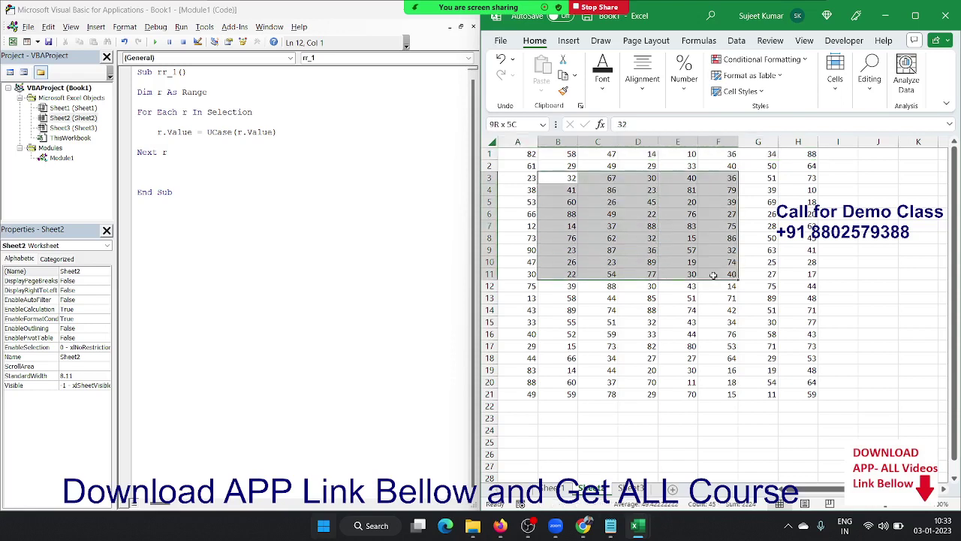
- Start a new macro rr_2 below rr_1 with Dim r As Range
click(167, 217)
key(Return)
text(s)
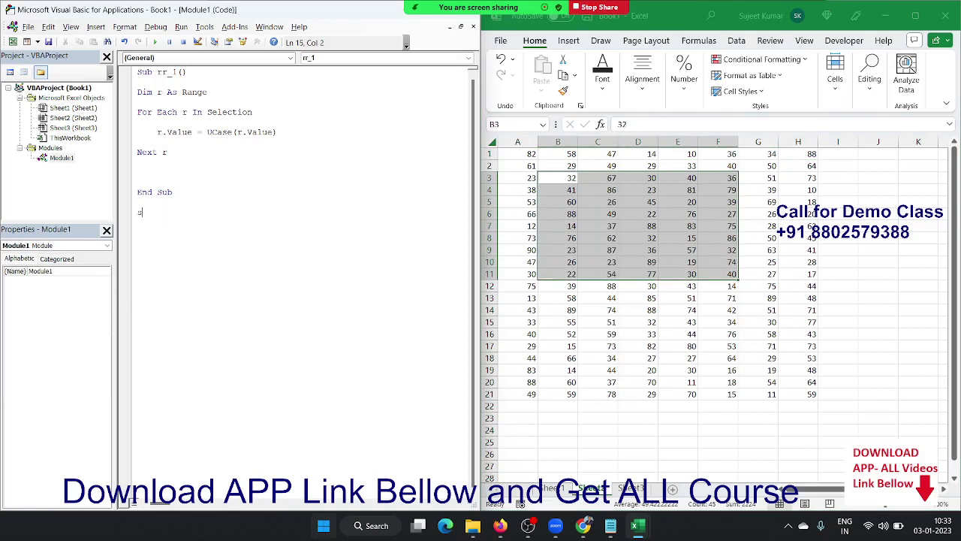
text(ub )
text(rr_)
text(2())
key(Return)
key(Return)
key(Return)
key(Return)
key(Return)
key(Up)
key(Up)
key(Up)
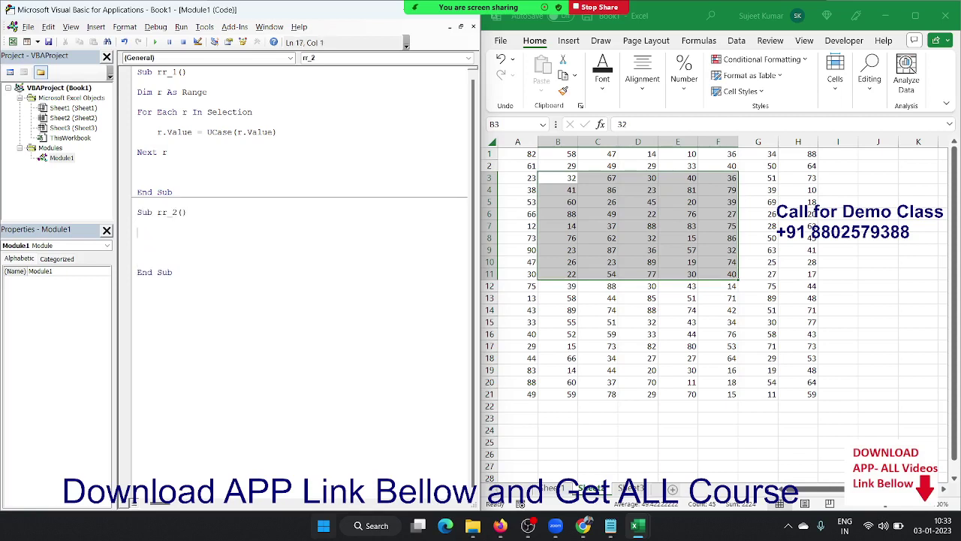
text(di)
text(m r as ra)
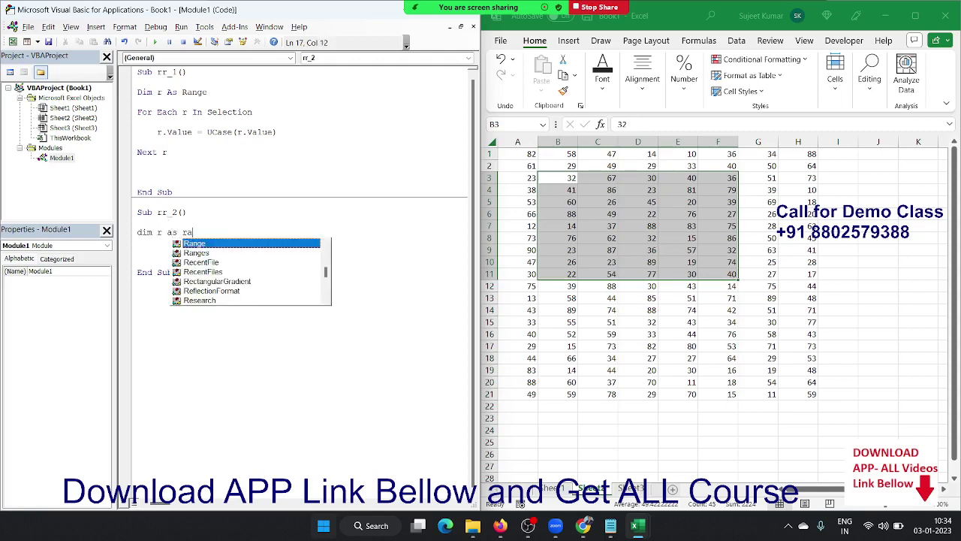
key(Return)
- Write the For Each line over Selection, reverting a broken Range("A2:H50") edit
text(f)
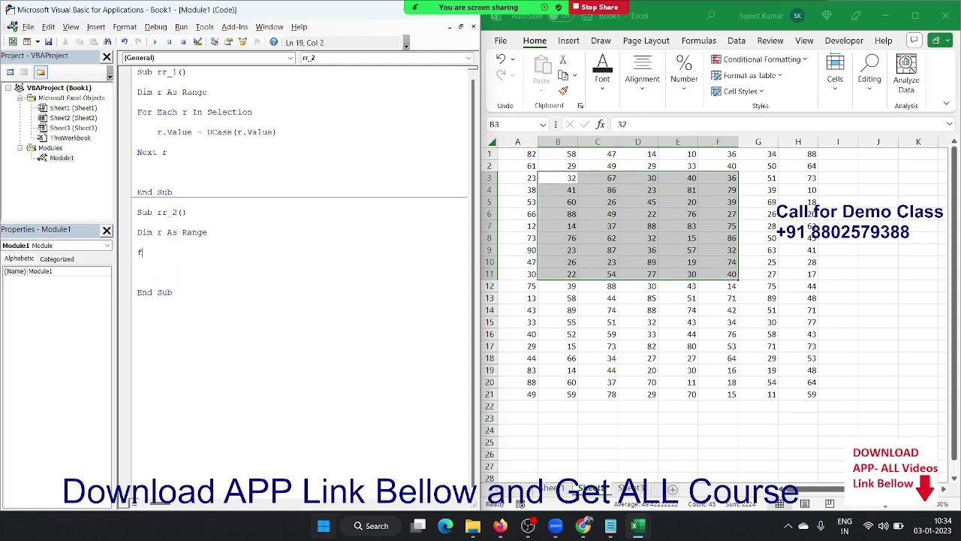
text(or each r )
text(in )
text(select)
text(ion)
key(Return)
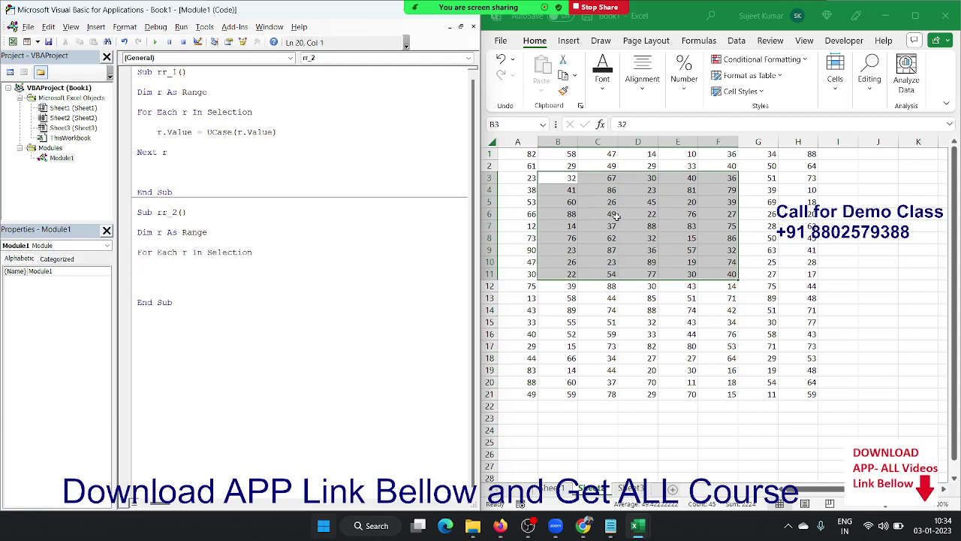
double_click(247, 252)
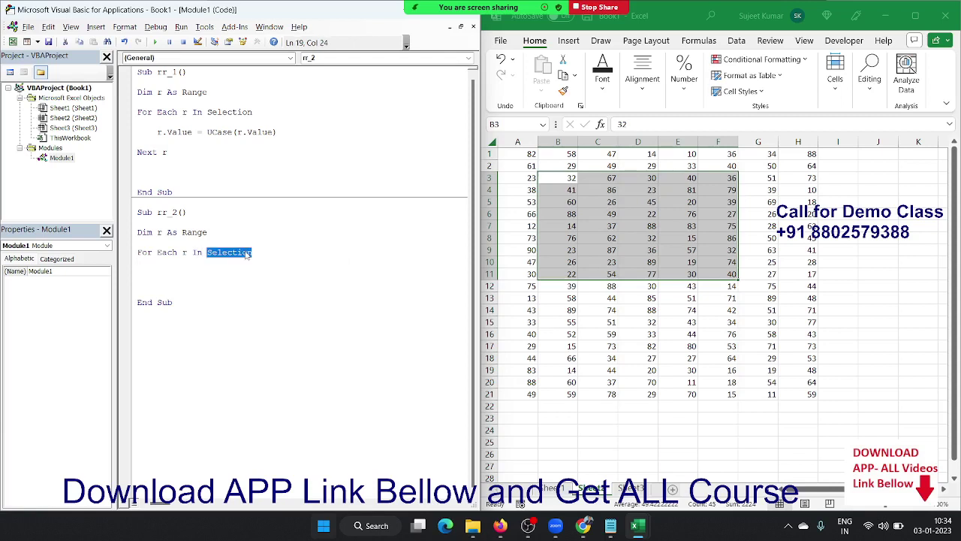
text(ragnge)
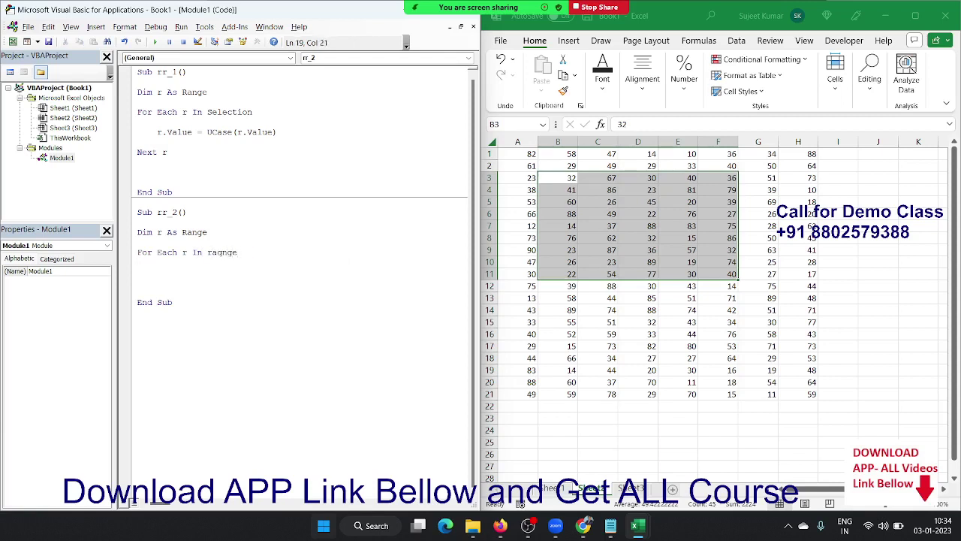
key(BackSpace)
key(BackSpace)
key(BackSpace)
key(BackSpace)
text(n)
text(ge(")
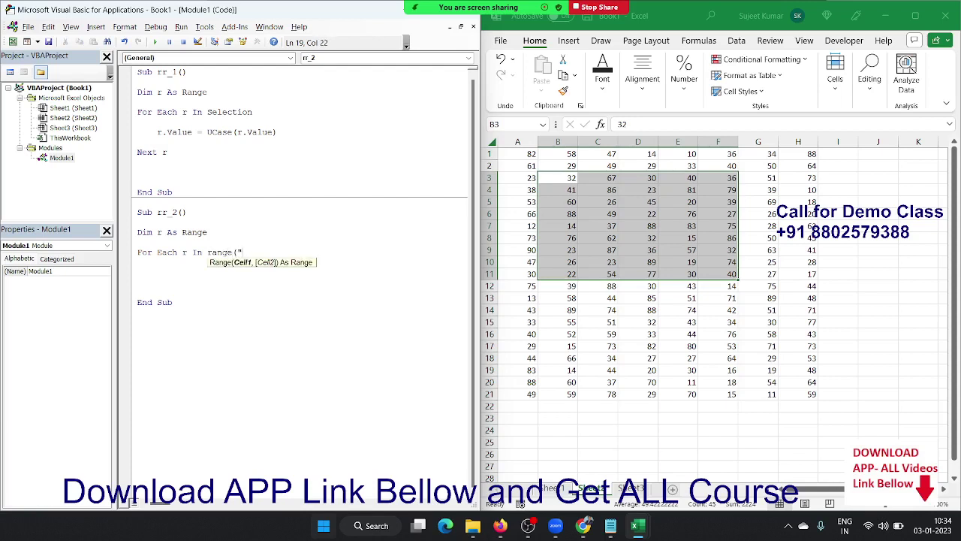
text(A2:)
text(H)
text(50)
text("))
key(BackSpace)
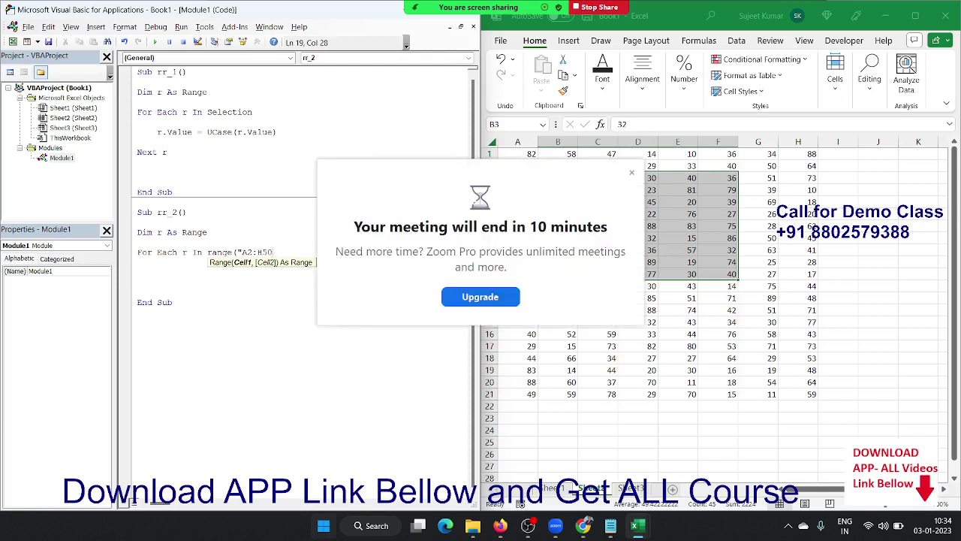
click(631, 172)
click(294, 262)
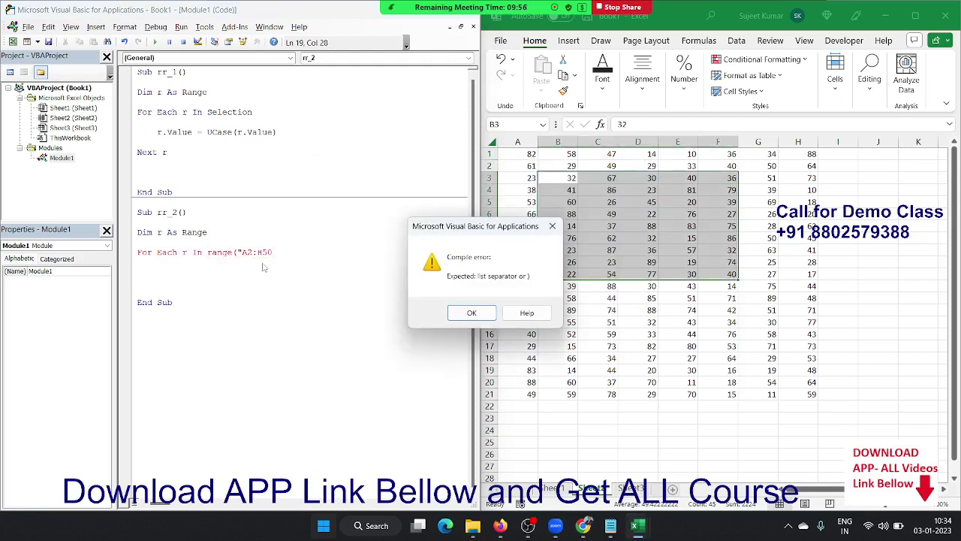
key(Return)
drag(272, 253, 208, 256)
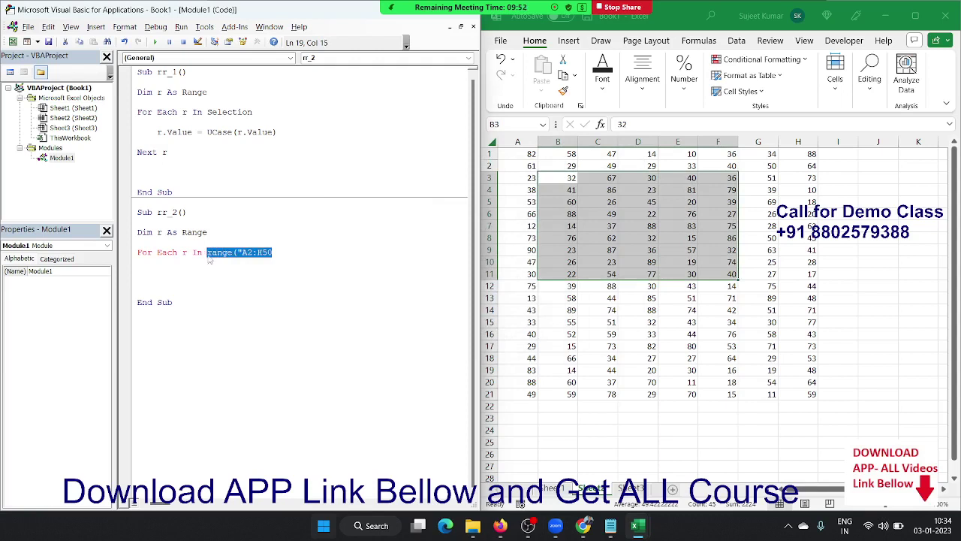
text(selecti)
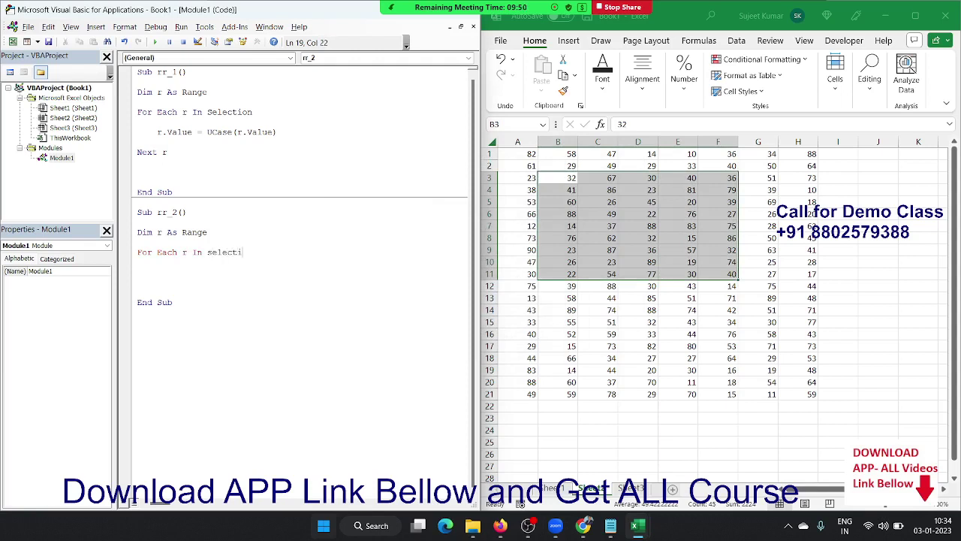
text(on)
click(225, 278)
- Close the loop with Next r and open blank lines inside it
text(n)
text(ext)
text(r)
key(Up)
key(Return)
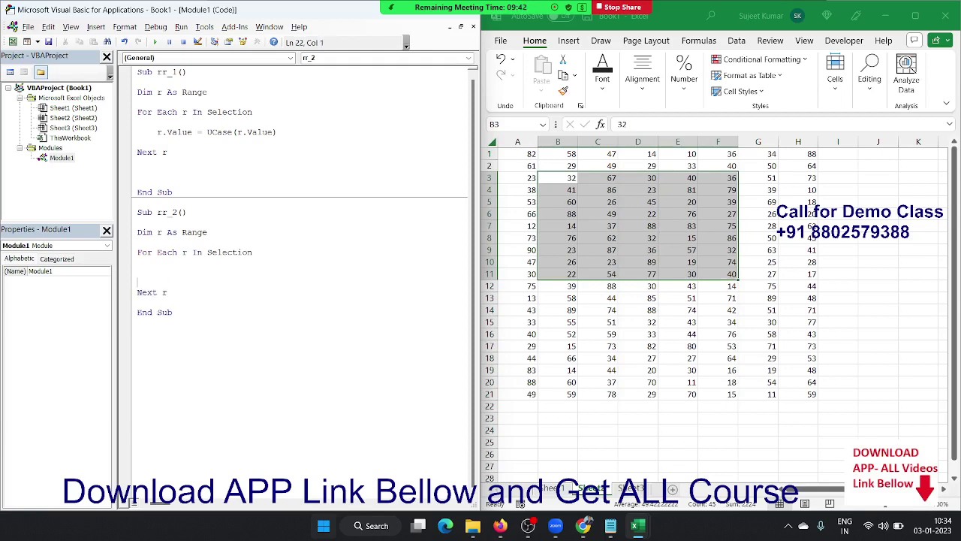
key(Return)
click(137, 272)
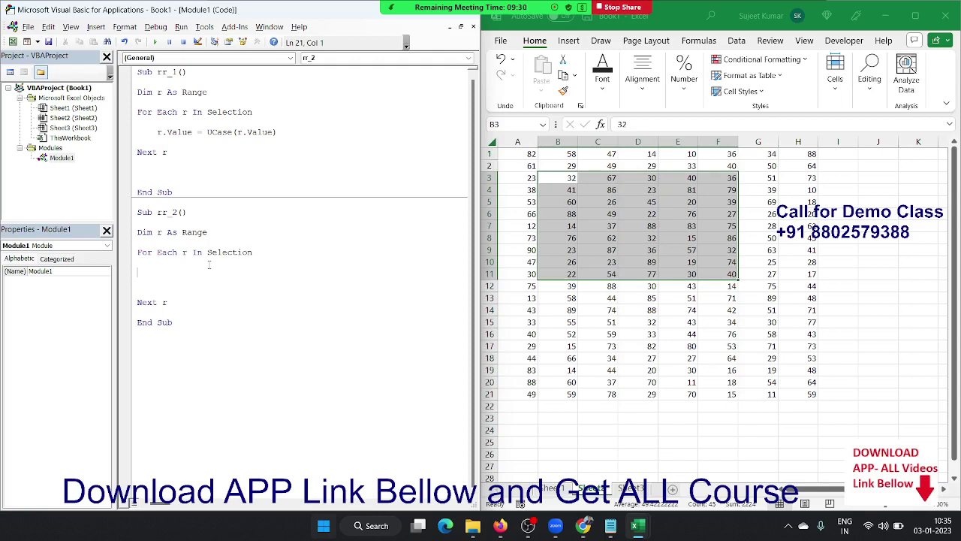
- Add If r.Value > 50 Then Range("A65000").End(xlUp).Offset(1, 0).Value = r.Value, then End If
text(If r.)
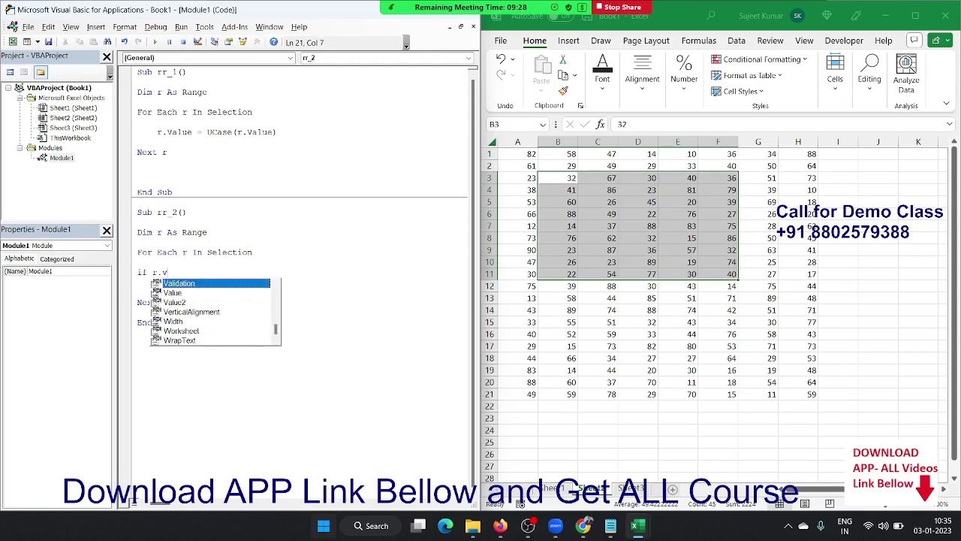
text(value >)
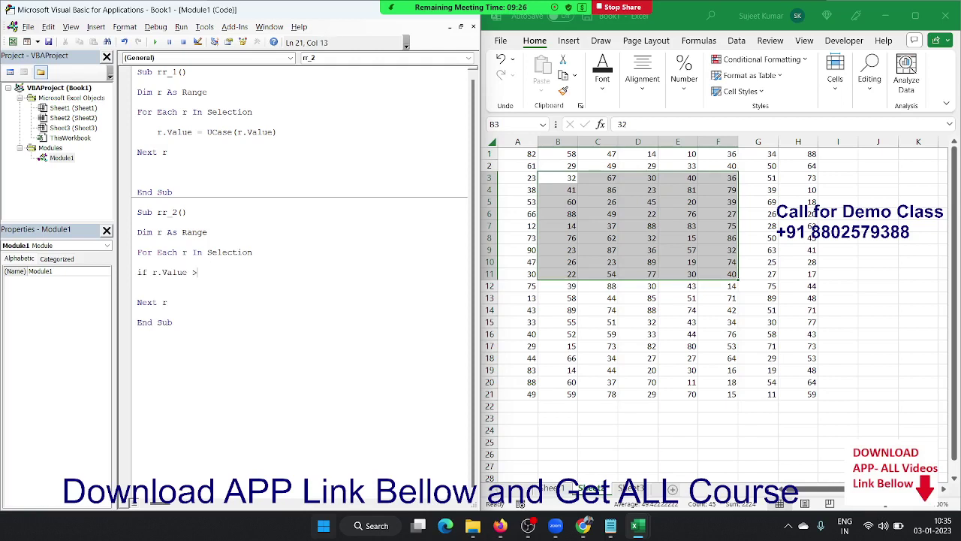
text(50 then)
key(Return)
text(range)
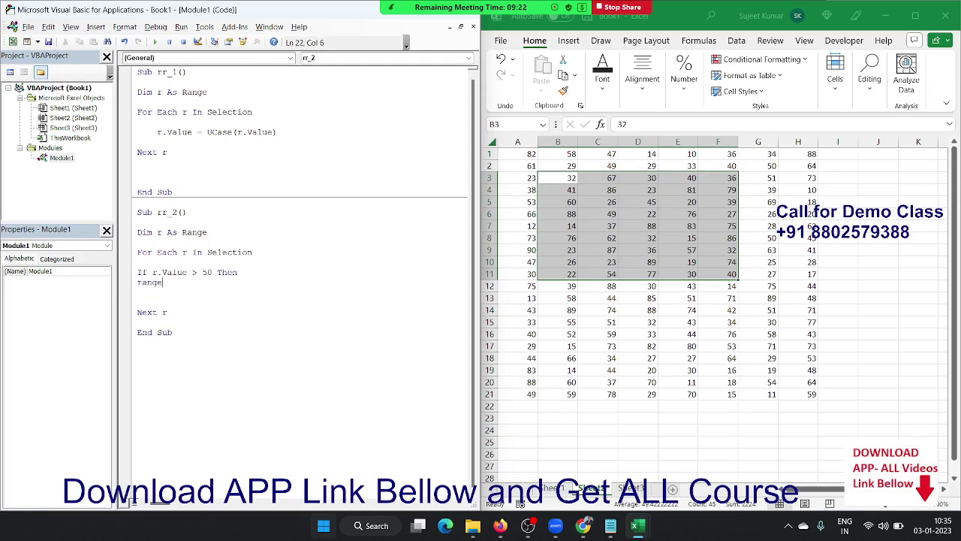
text(("A6)
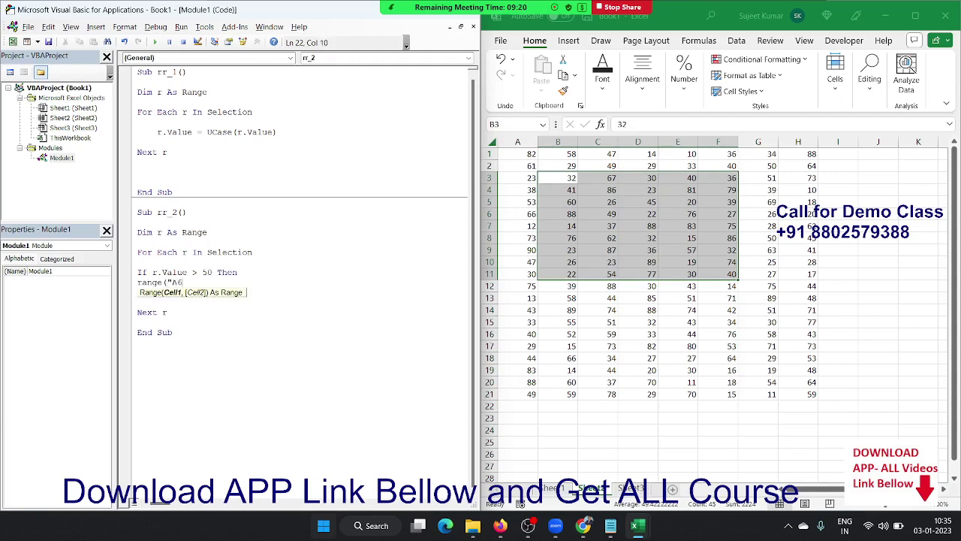
text(5000"))
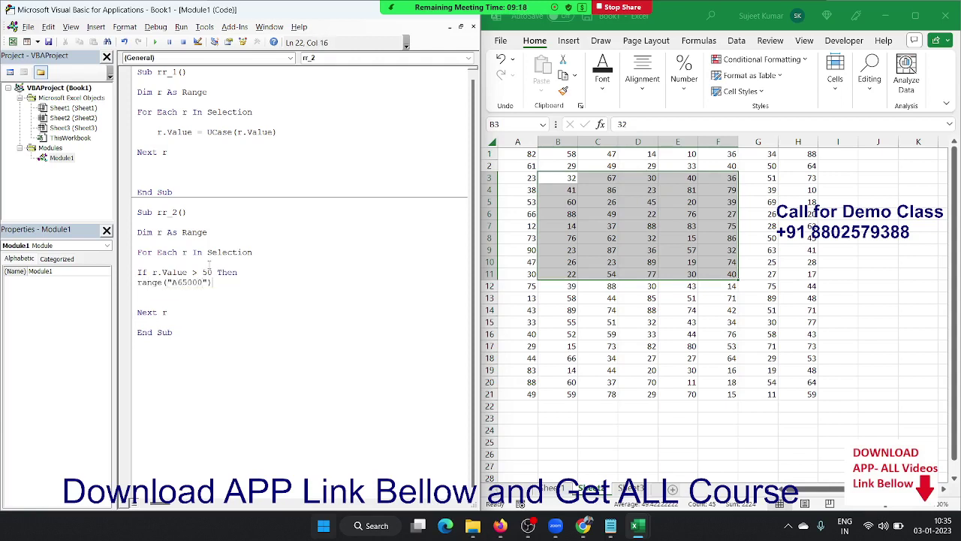
text(.end)
text(()
key(Down)
key(Down)
key(Down)
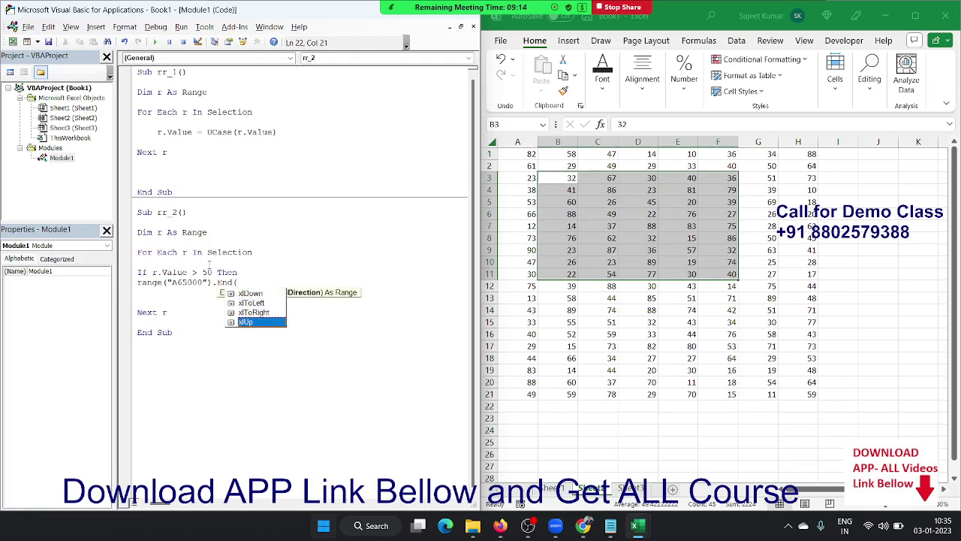
key(Tab)
text())
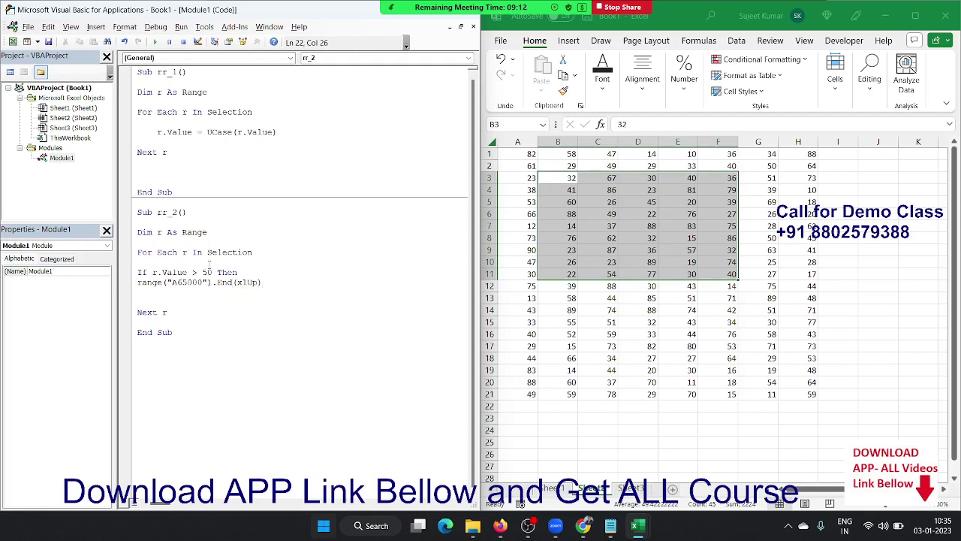
text(.)
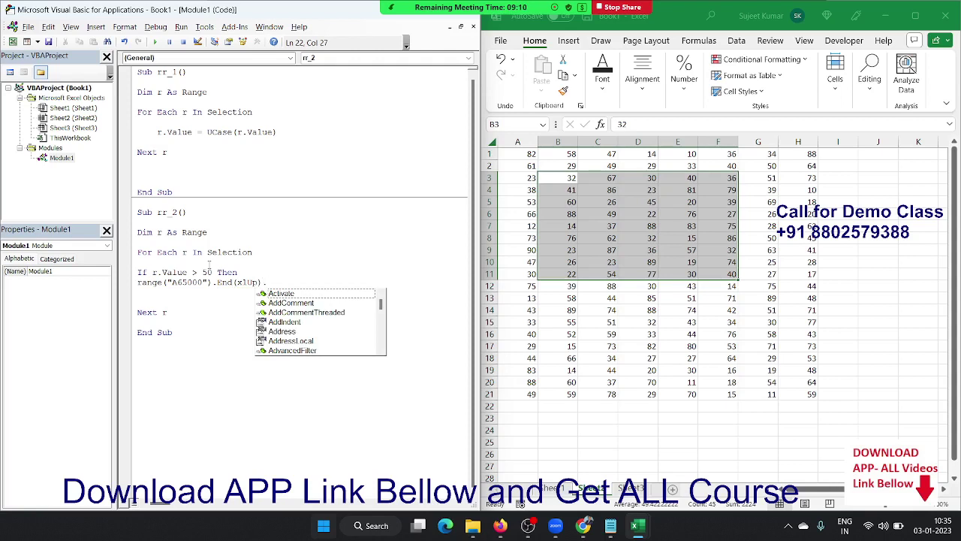
text(of)
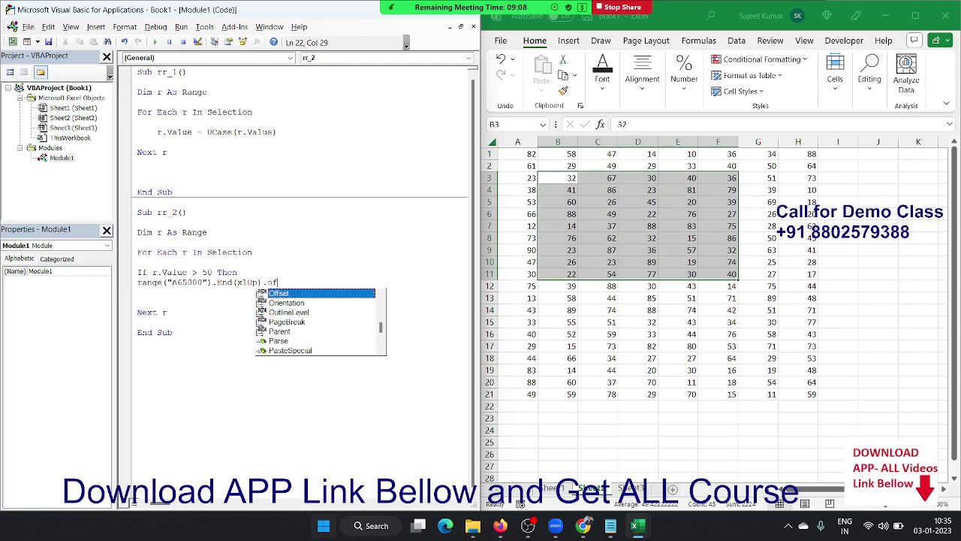
key(Tab)
text((1)
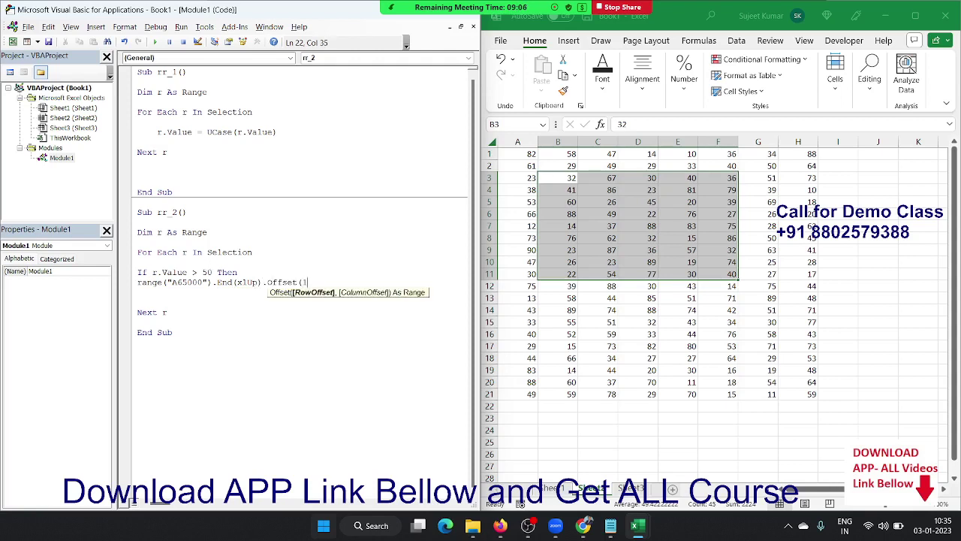
text(, 0))
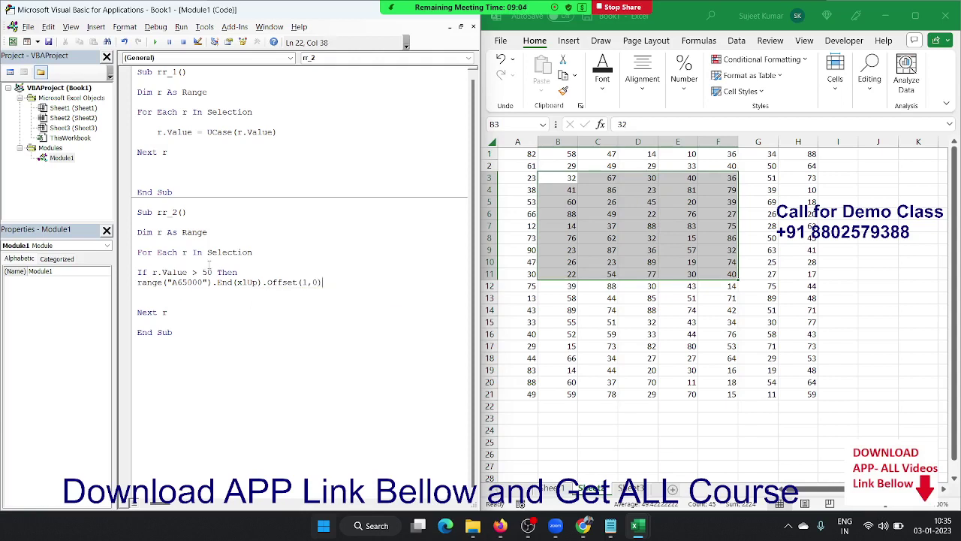
text(.Value)
text( = r.)
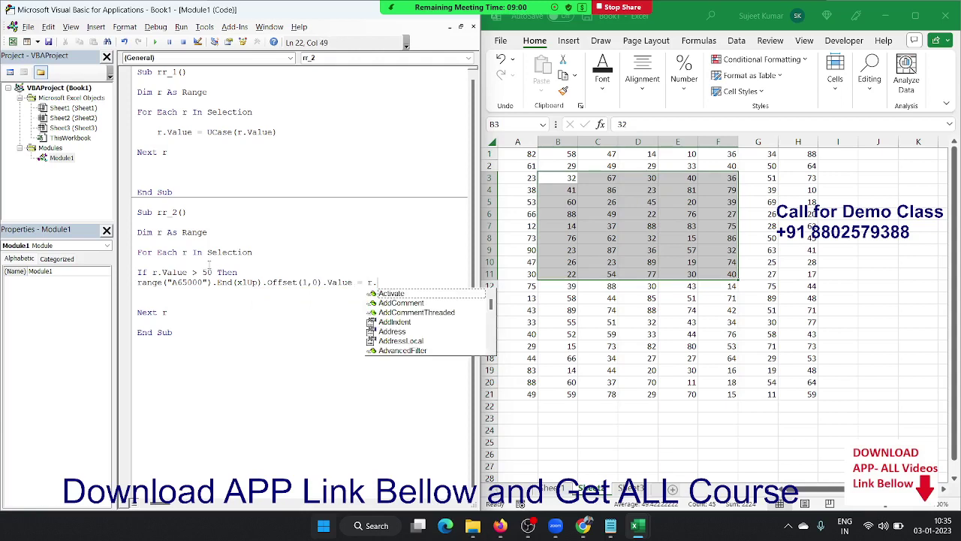
text(Value)
key(Return)
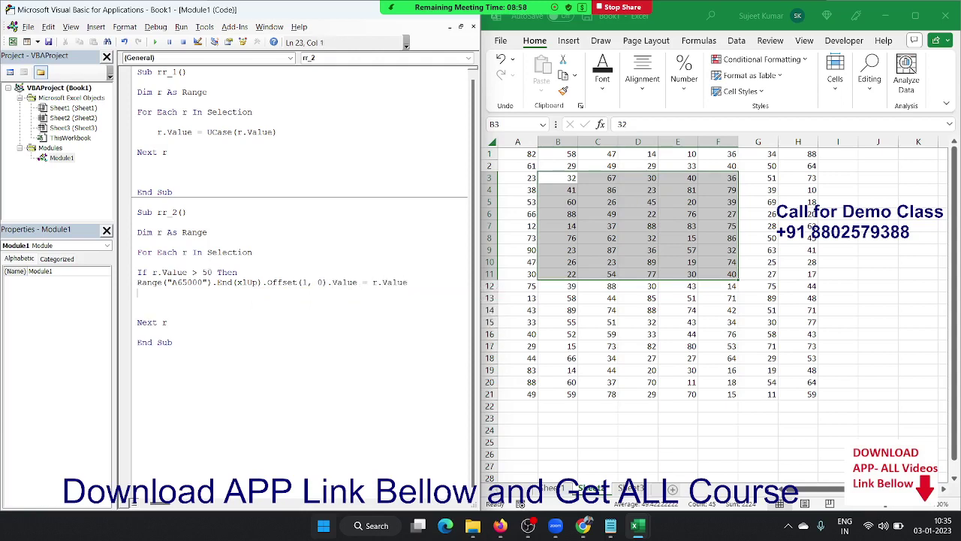
text(end i)
text(f)
- Run rr_2, retarget it to Range("k65000"), and rerun it to fill column K
click(156, 42)
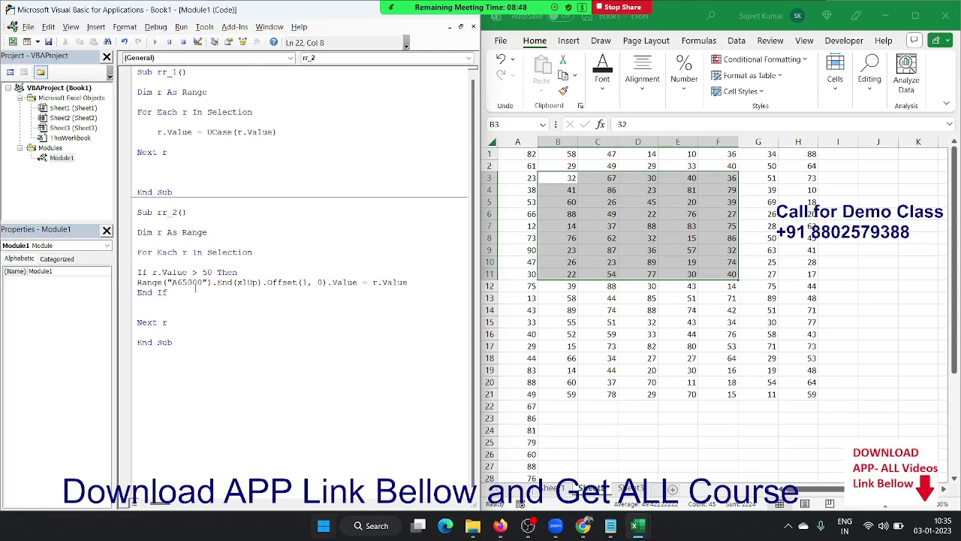
key(Delete)
text(k)
click(202, 282)
click(156, 43)
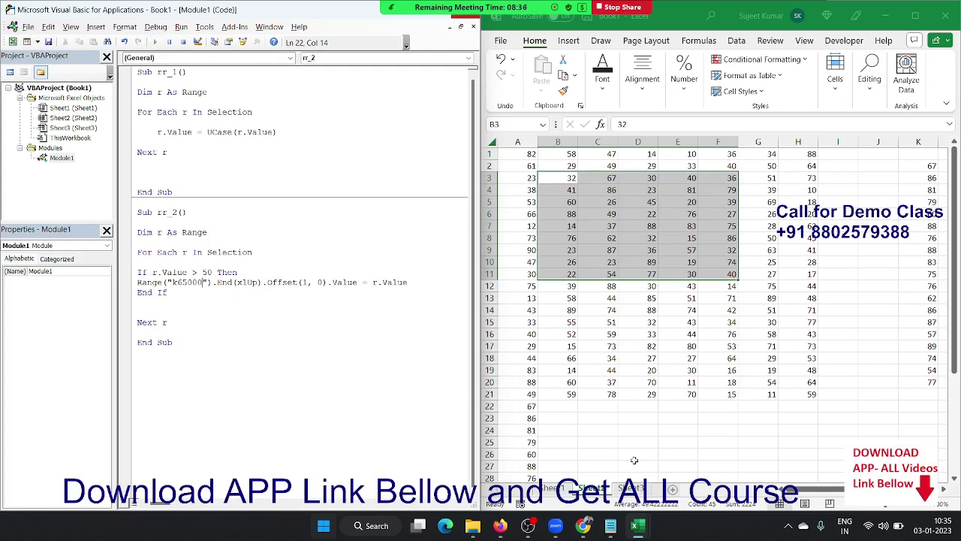
- Add a new Sheet4, then start macro rr_3 declaring Dim w As Worksheet
click(673, 489)
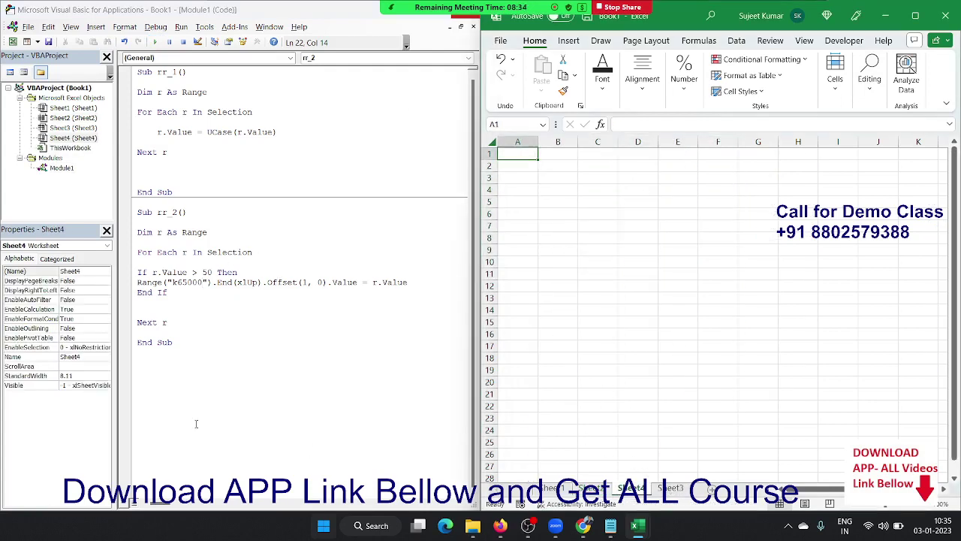
click(162, 367)
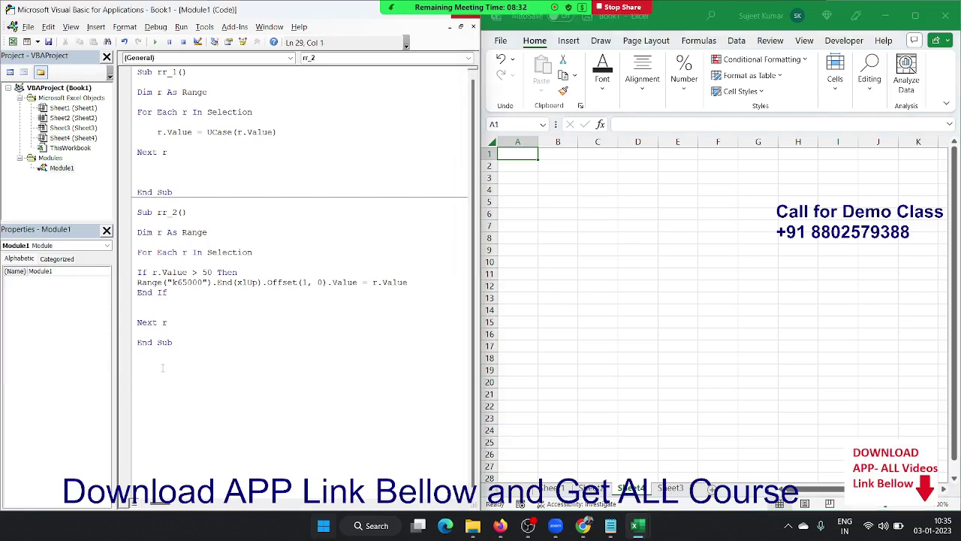
key(Return)
text(sub )
text(rr)
text(_3()
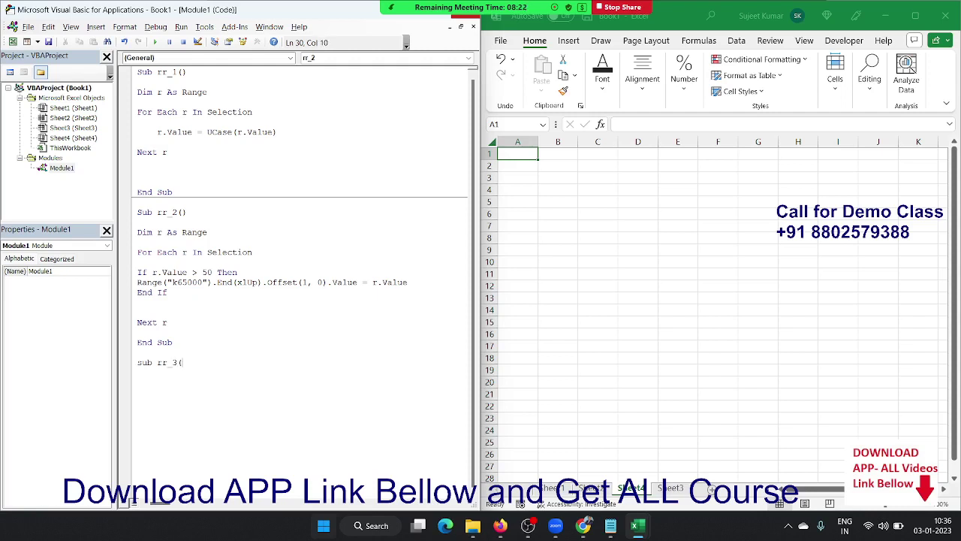
text())
key(Return)
key(Return)
key(Up)
key(Up)
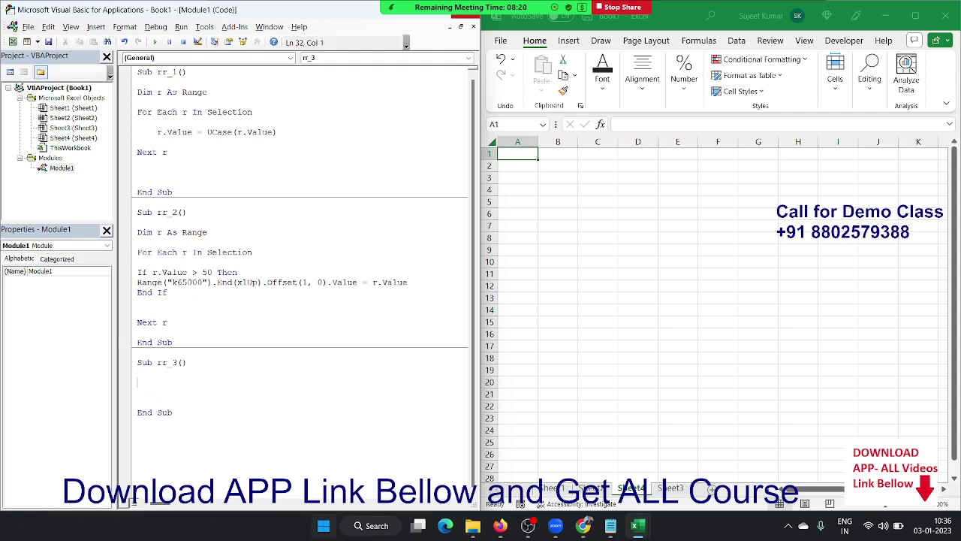
text(for)
key(BackSpace)
key(BackSpace)
key(BackSpace)
key(BackSpace)
text(dim )
text(w as wo)
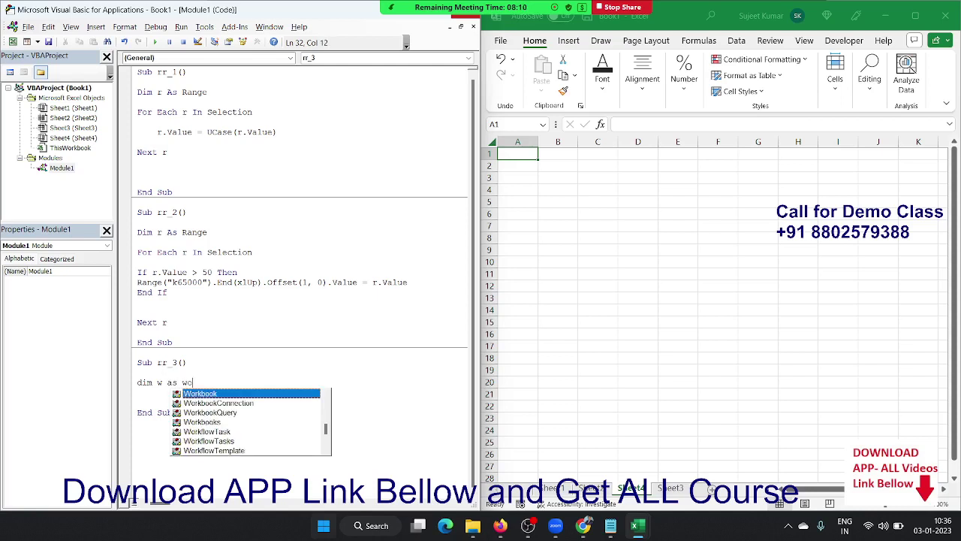
text(rksh)
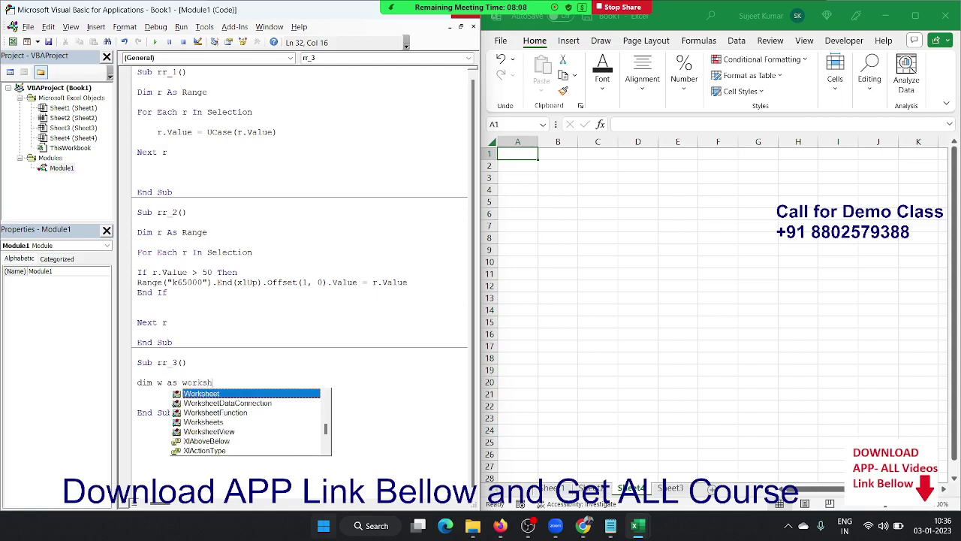
key(Tab)
key(Return)
key(Return)
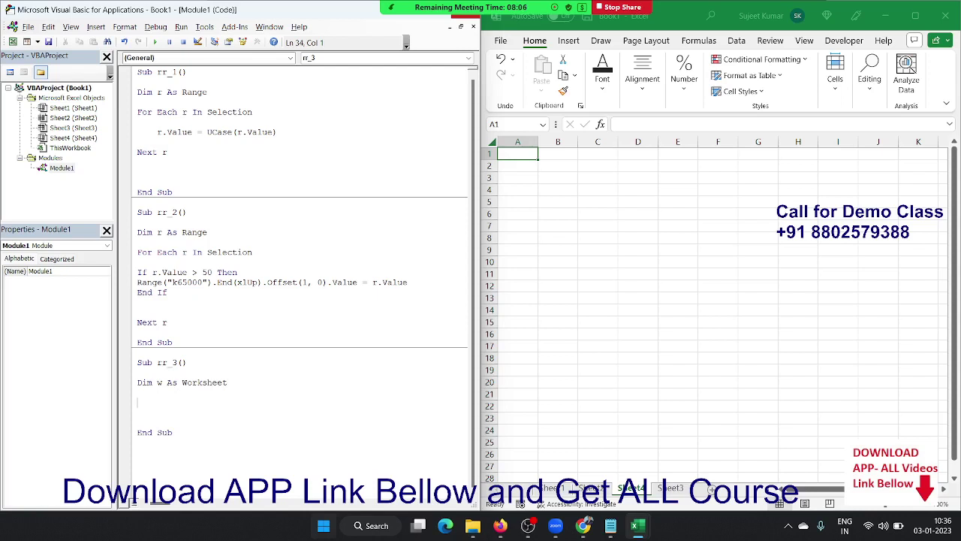
- Write the For Each w In ActiveWorkbook.Worksheets loop header and its closing Next w in rr_3
text(for)
text( each w )
text(in )
text(active)
text(wor)
text(kbook)
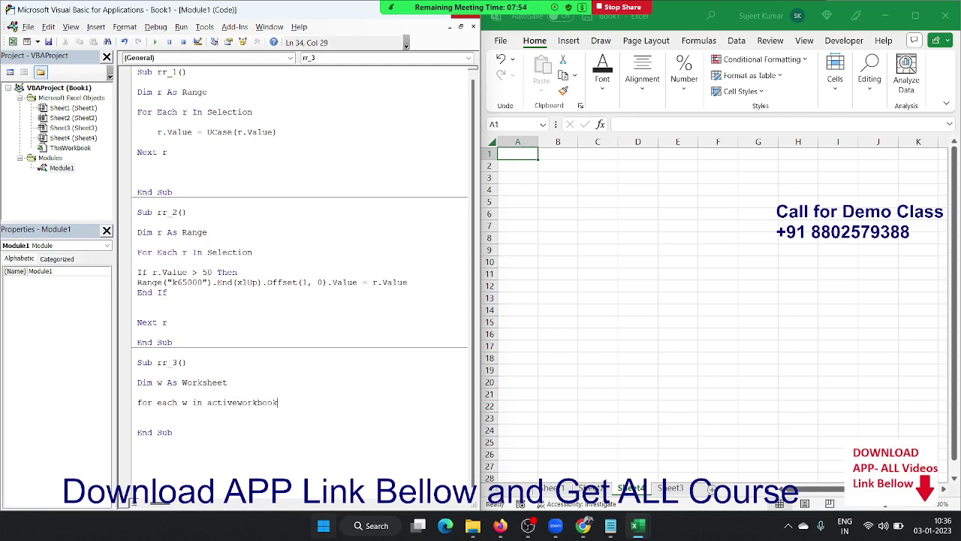
text(.)
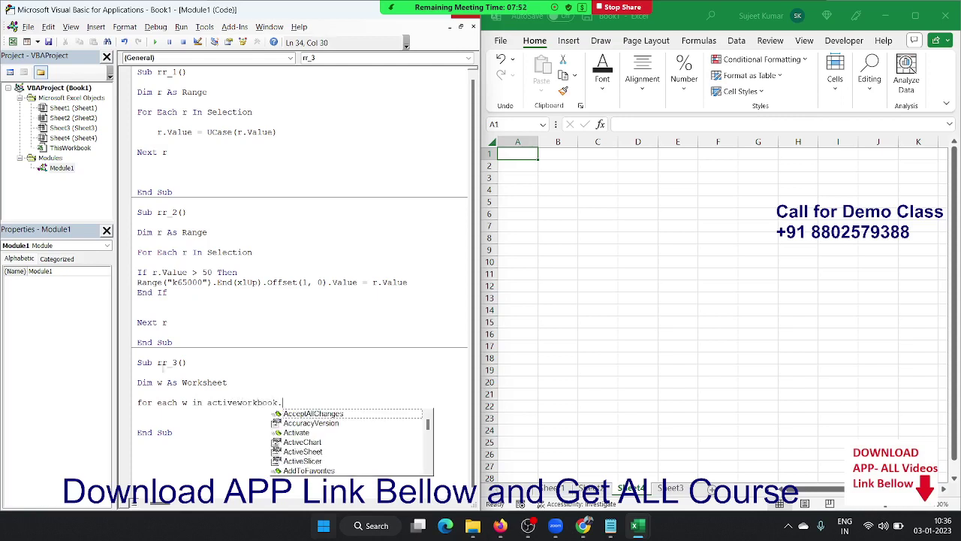
text(work)
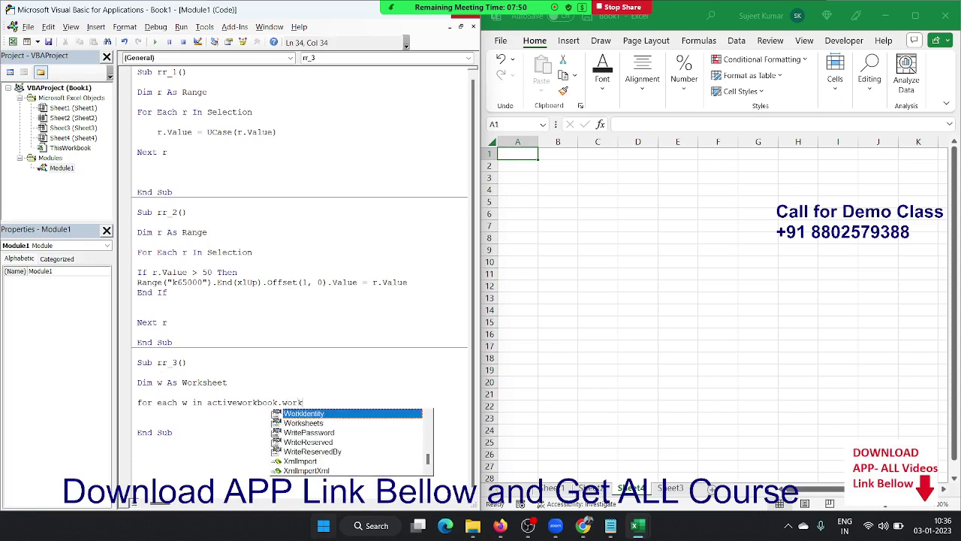
key(Down)
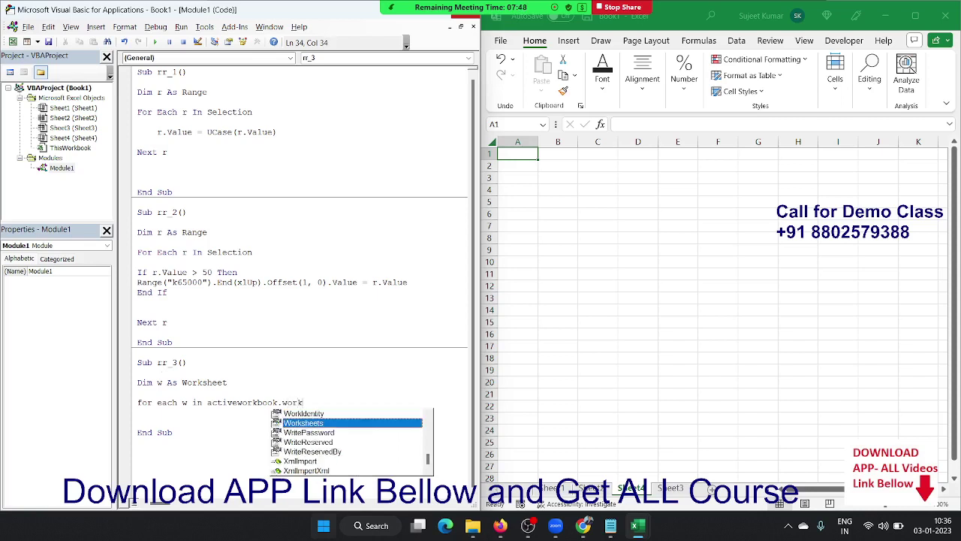
key(Tab)
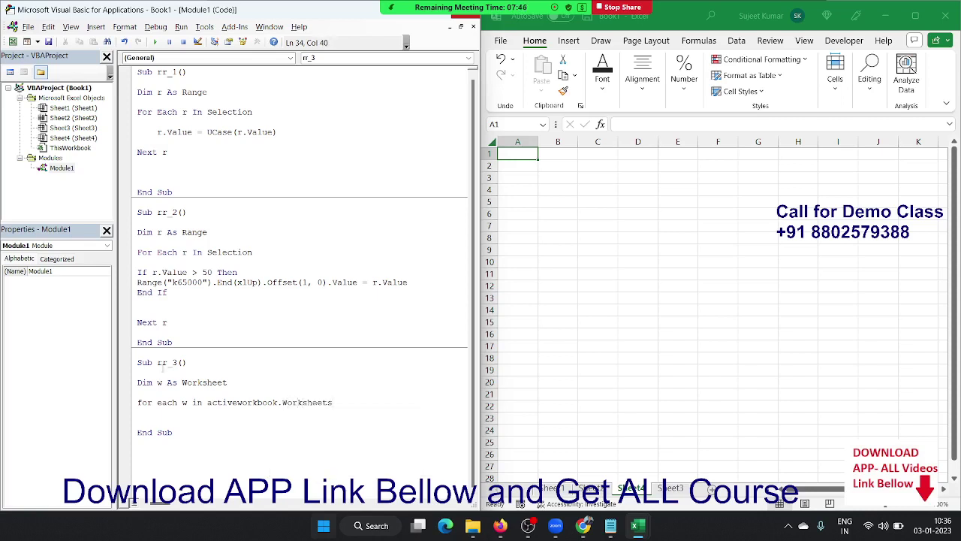
key(Return)
key(Return)
key(Return)
key(Return)
text(ne)
text(xt w)
key(Up)
key(Up)
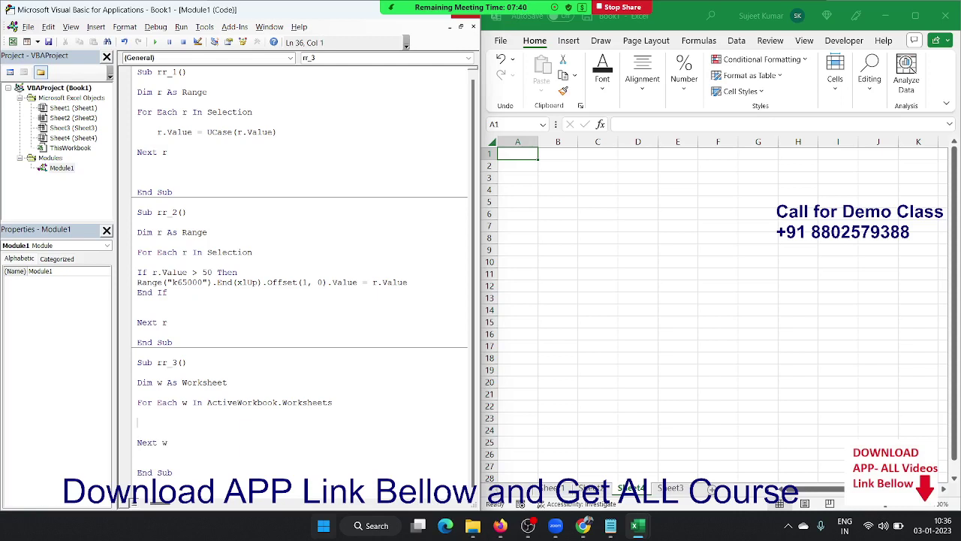
- Fill the loop body with r = r + 1 and w.Name = "Data" & r
text(w.n)
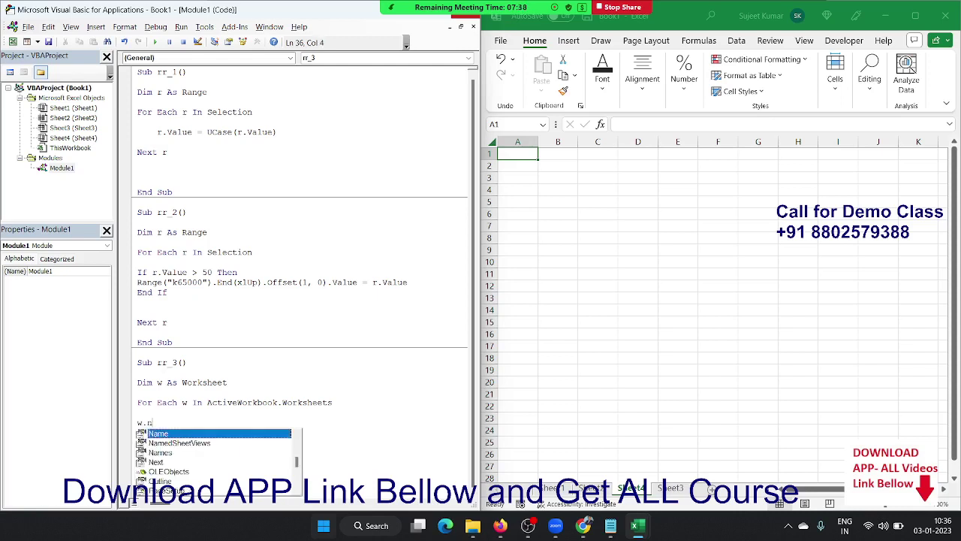
text(ame)
key(Tab)
text(=)
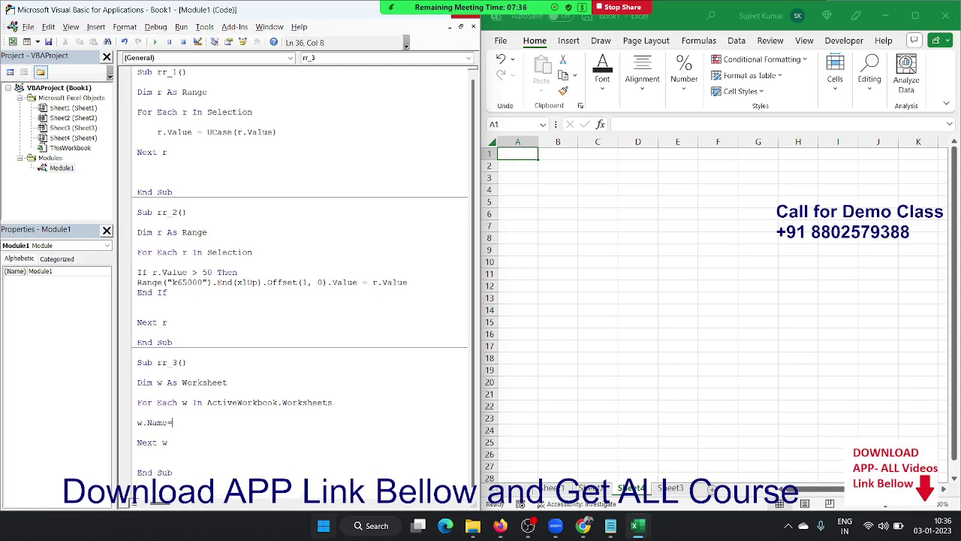
text("Data)
key(Up)
text(r)
text(=r+1)
click(244, 427)
text(& r)
click(177, 392)
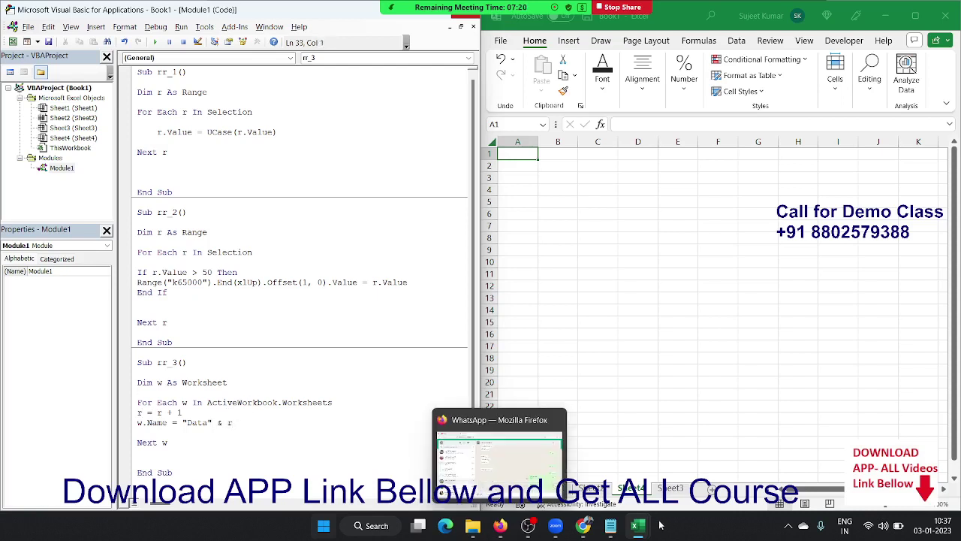
- Run rr_3 to rename the four sheets Data1–Data4, then select all the module code
click(198, 412)
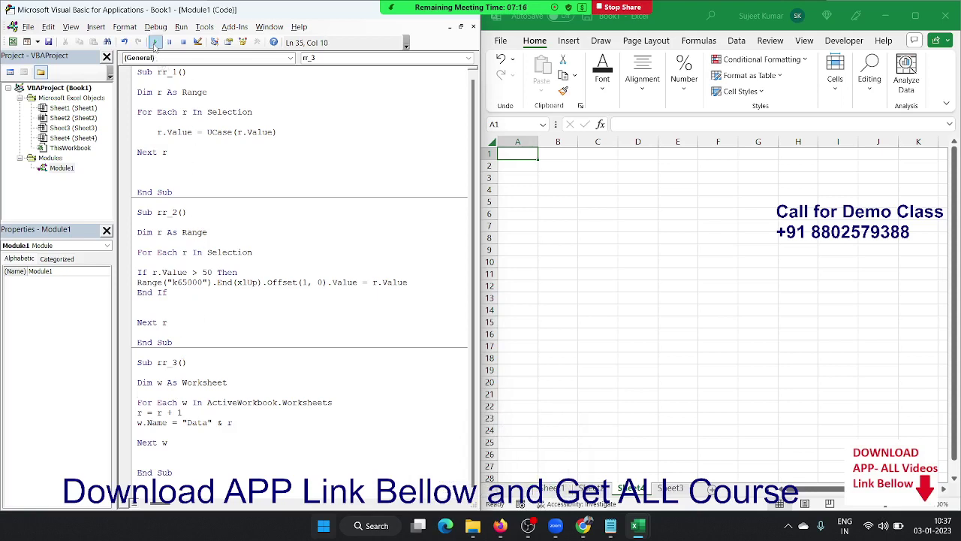
click(155, 42)
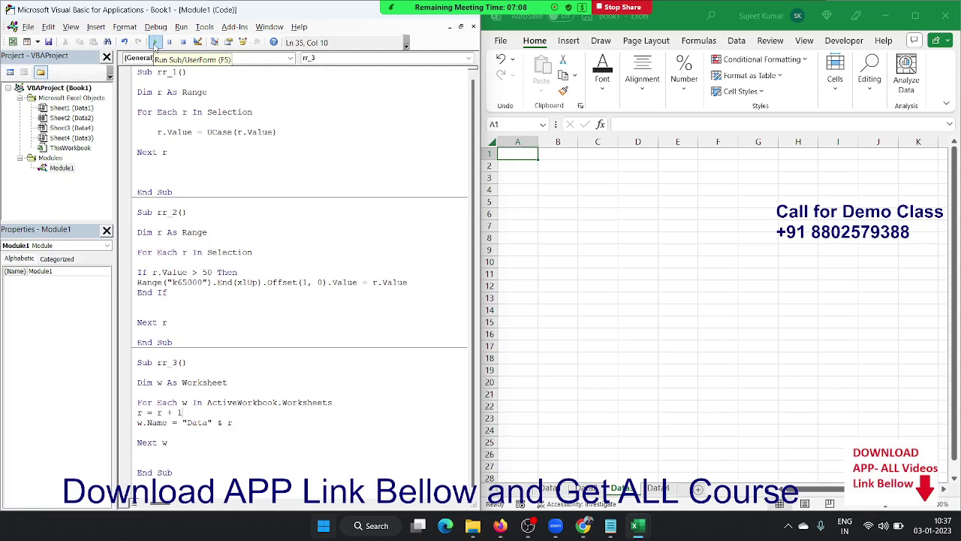
key(ctrl+a)
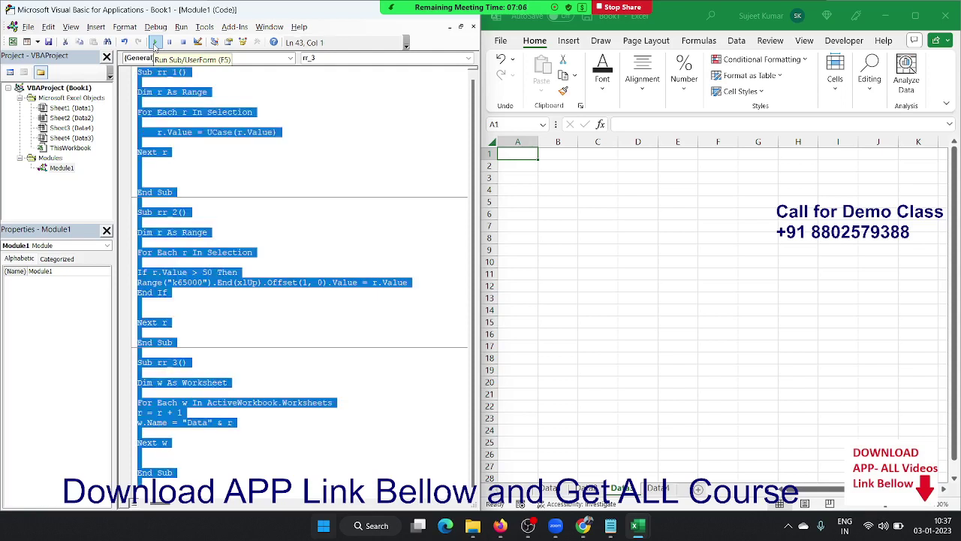